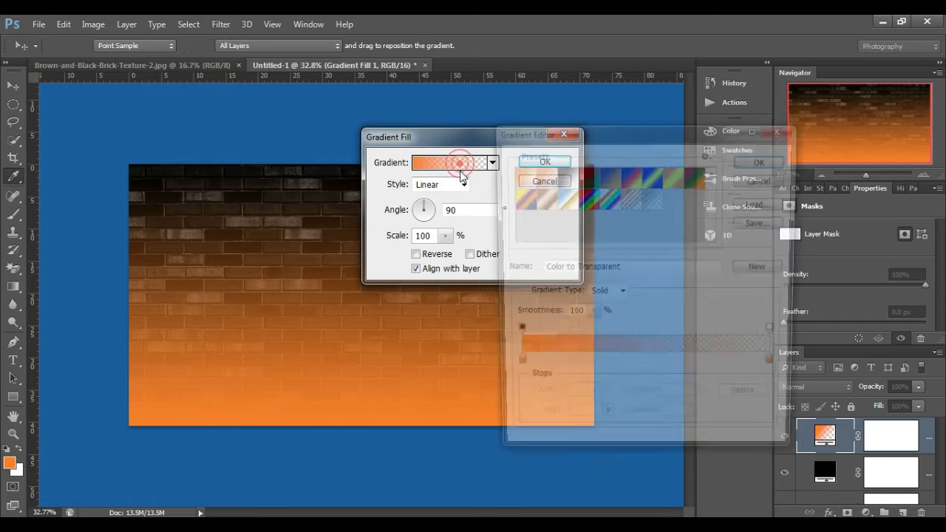
# Give the gradient fill a grey-to-transparent preset and the Radial style
pyautogui.click(649, 195)
pyautogui.click(768, 161)
pyautogui.click(447, 191)
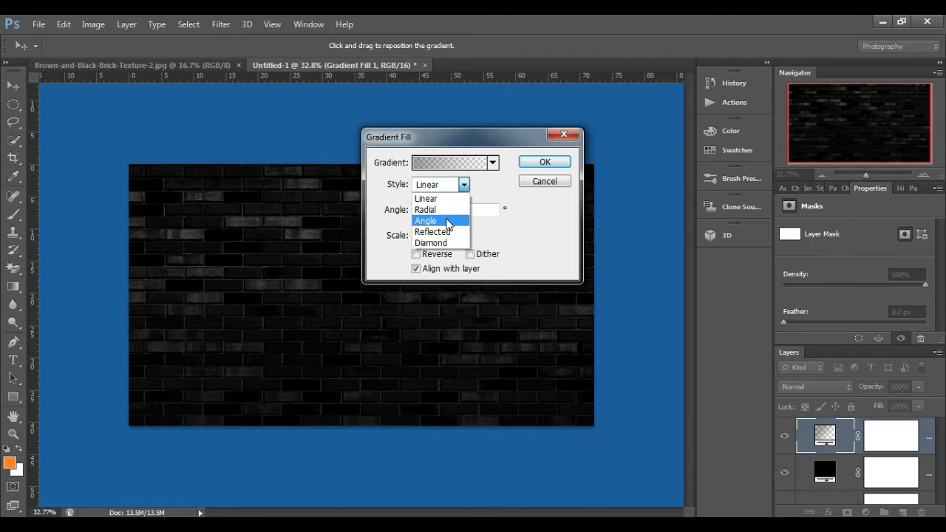
pyautogui.click(436, 207)
# Set the gradient fill's angle to 12°, reverse the gradient and apply the fill
pyautogui.doubleClick(475, 209)
pyautogui.write('1112')
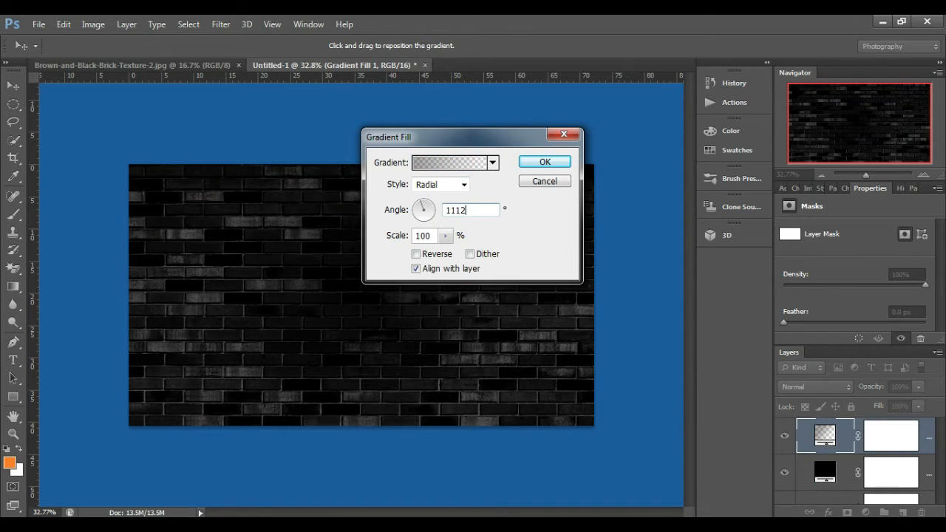
pyautogui.press('BackSpace')
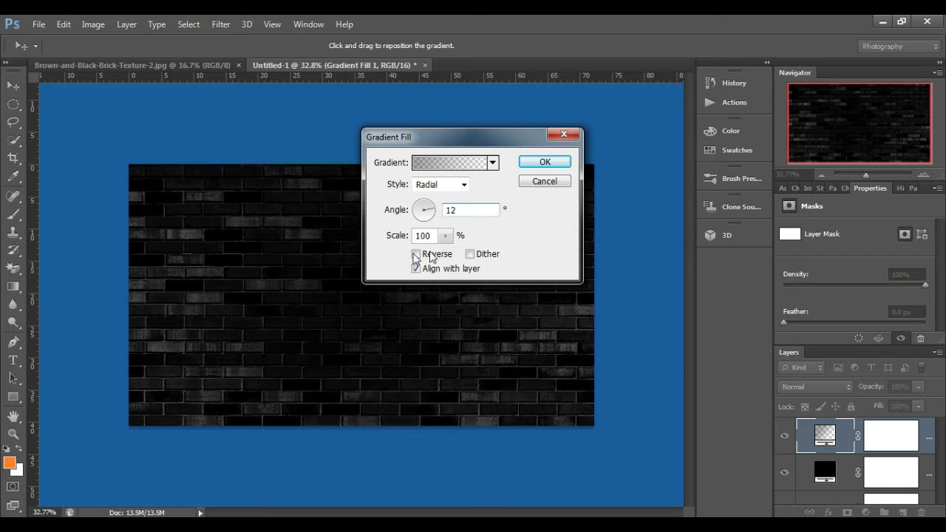
pyautogui.click(414, 255)
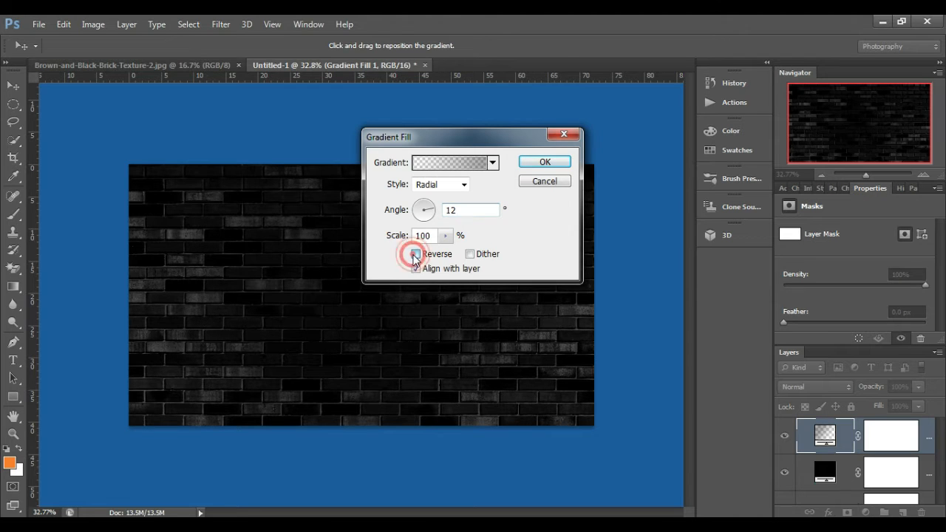
pyautogui.click(544, 164)
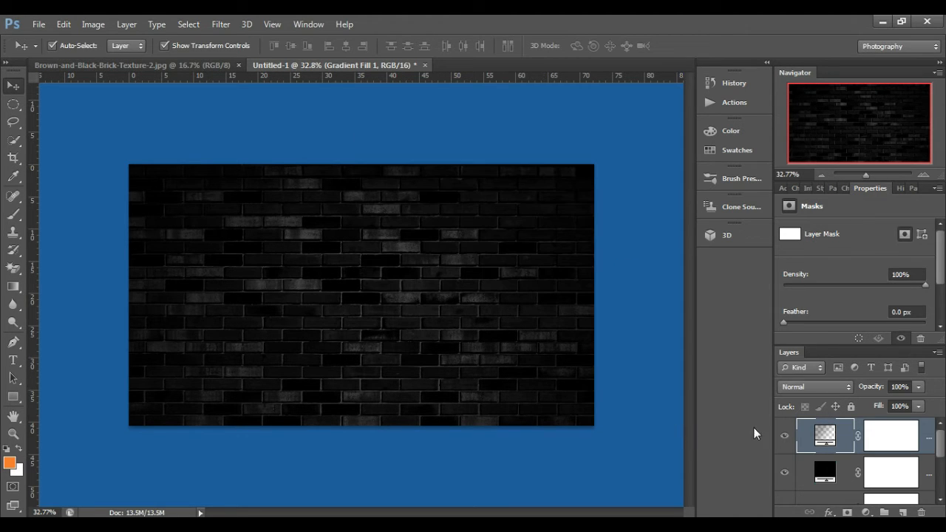
# Add the text "M.C 06" near the middle of the brick wall
pyautogui.scroll(-2, 772, 436)
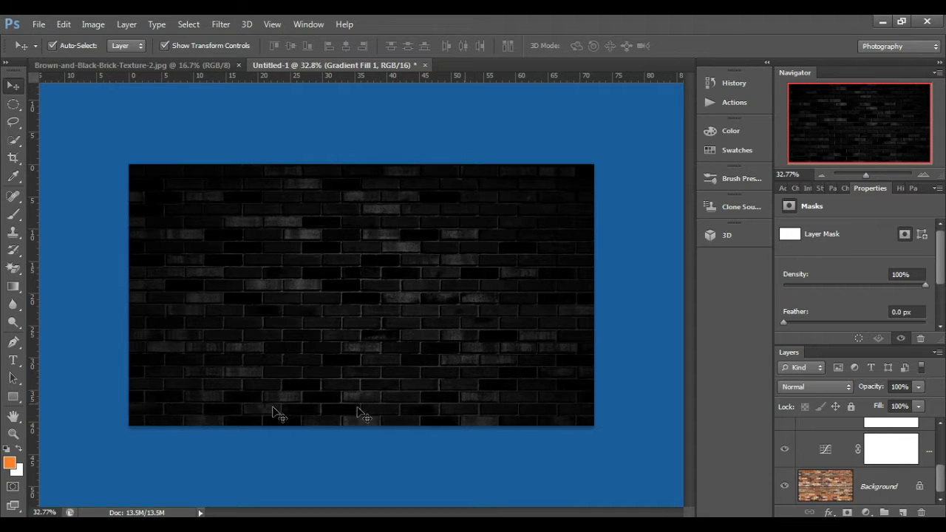
pyautogui.click(14, 360)
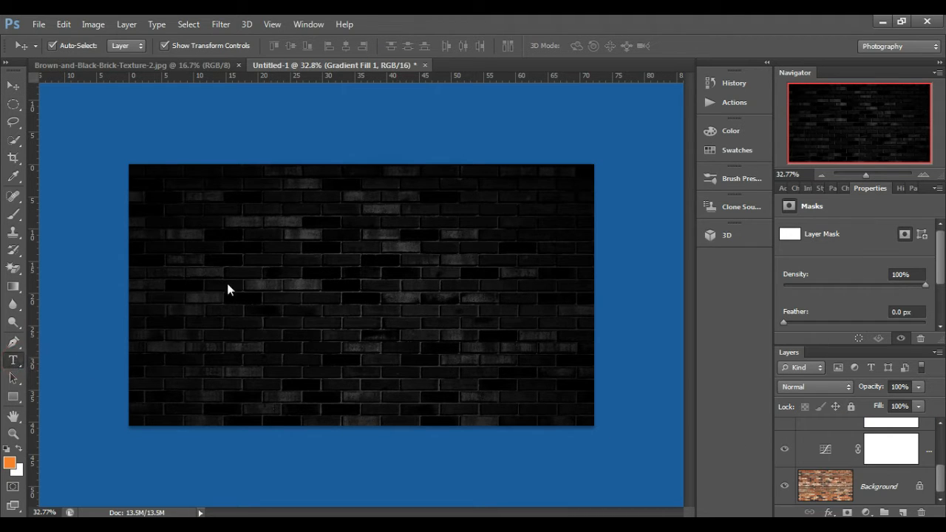
pyautogui.click(348, 272)
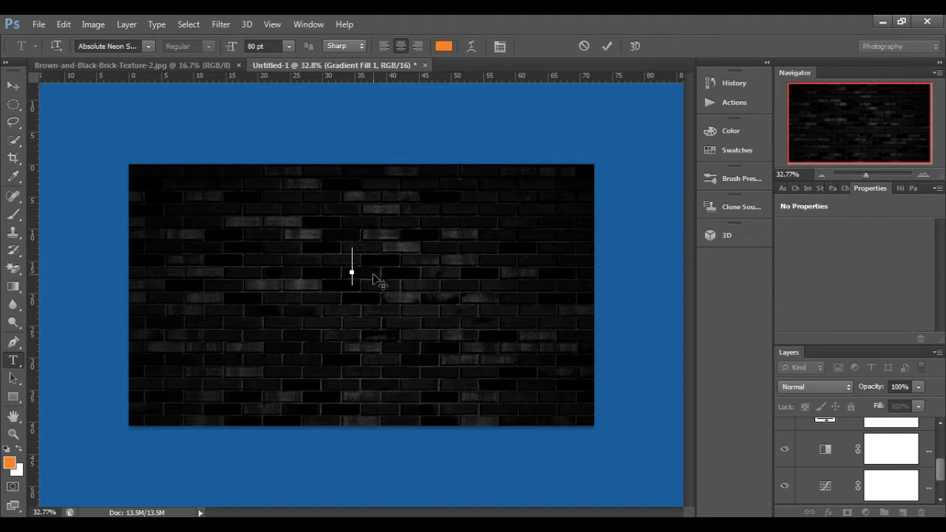
pyautogui.write('M.C 06')
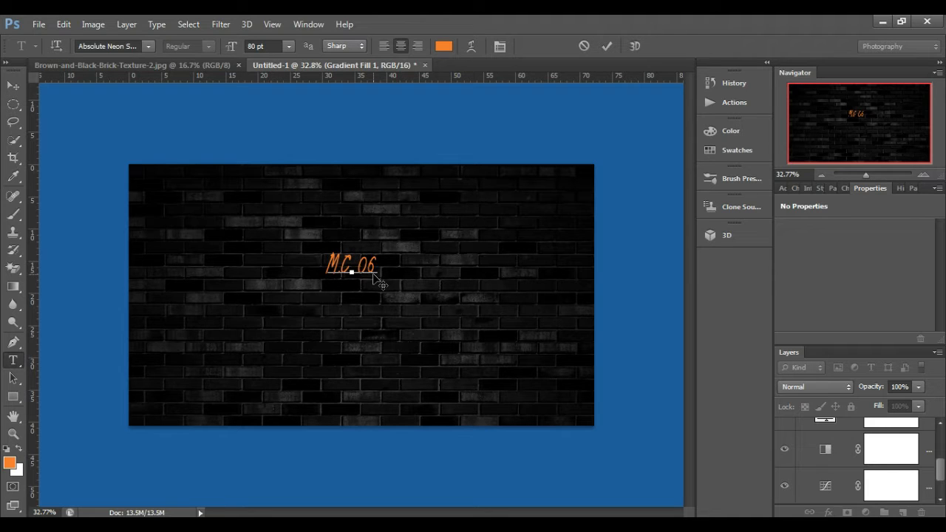
# Enlarge the whole "M.C 06" text to 125 pt and commit it
pyautogui.hotkey('shift', 'Left')
pyautogui.hotkey('shift', 'Left')
pyautogui.hotkey('shift', 'Left')
pyautogui.hotkey('shift', 'Left')
pyautogui.hotkey('shift', 'Left')
pyautogui.hotkey('shift', 'Left')
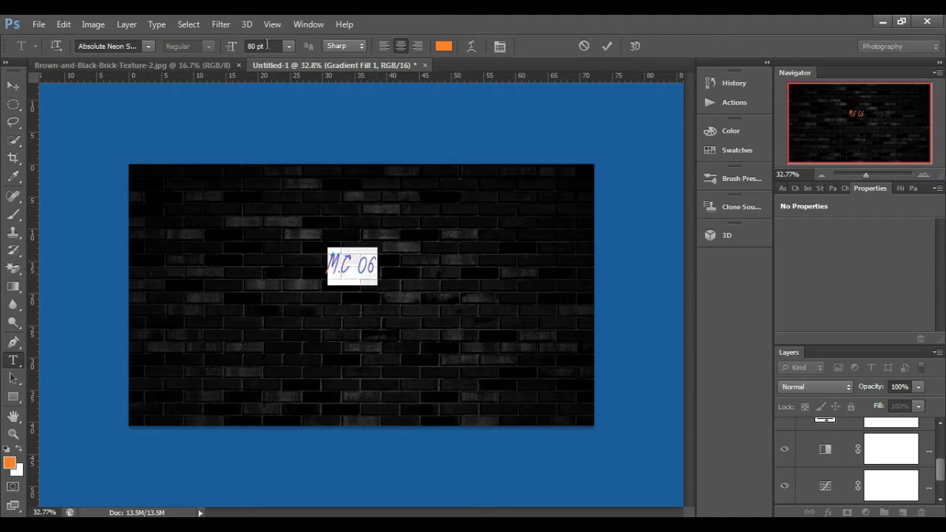
pyautogui.click(266, 45)
pyautogui.scroll(20, 266, 45)
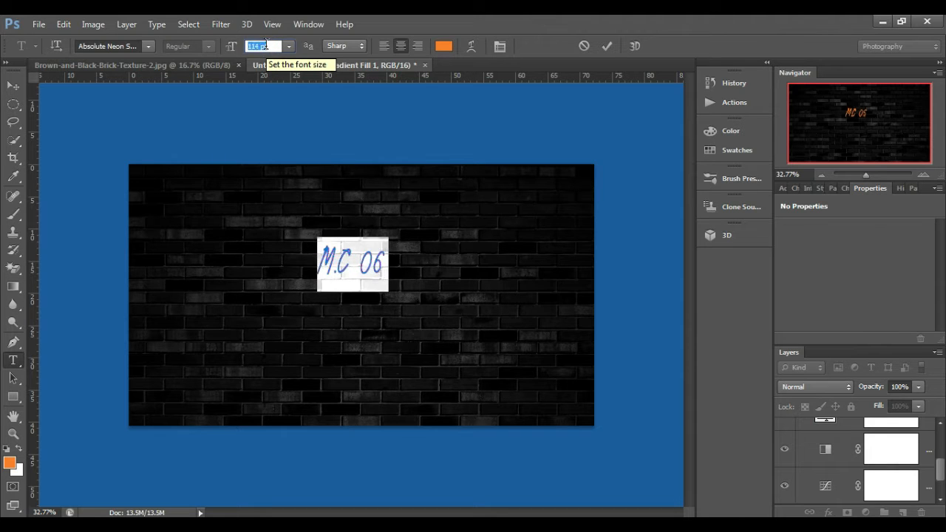
pyautogui.scroll(11, 266, 46)
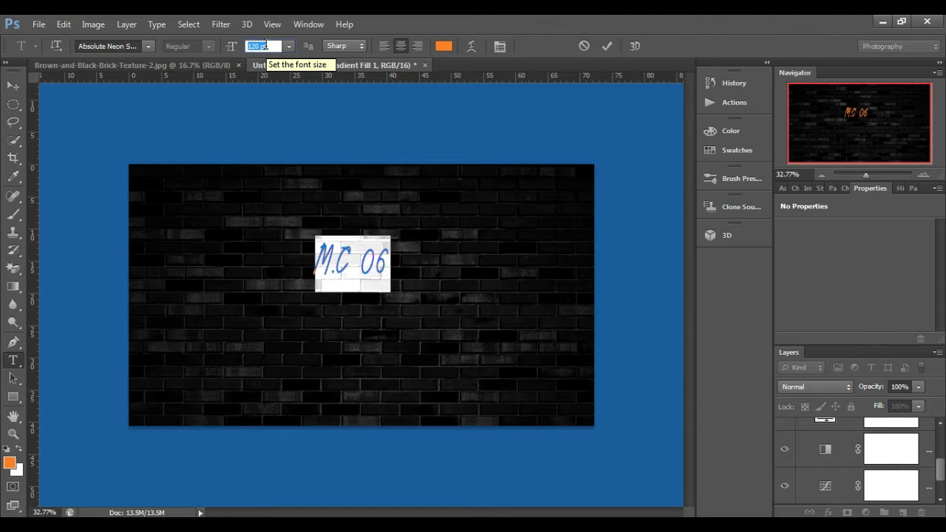
pyautogui.click(607, 47)
# Add a Color Overlay in cyan (#00f6ff) to the "M.C 06" text layer
pyautogui.rightClick(887, 436)
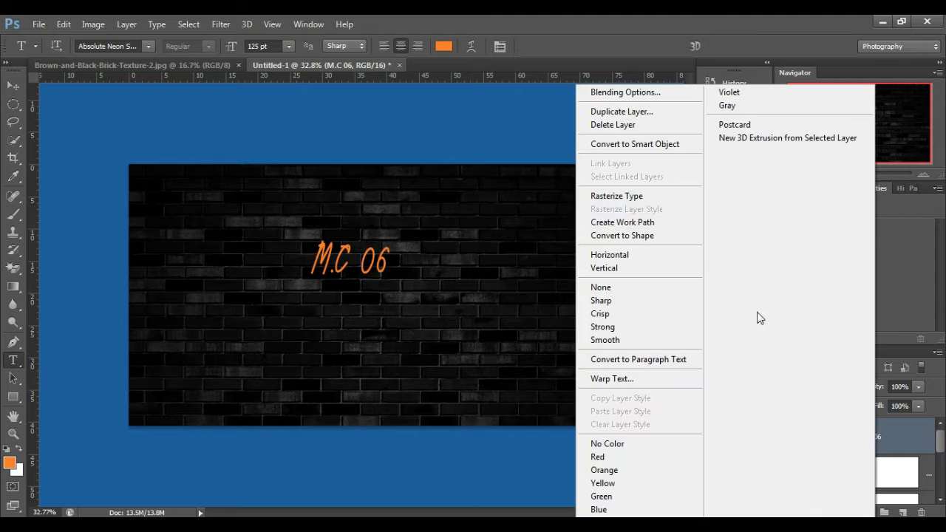
pyautogui.click(631, 93)
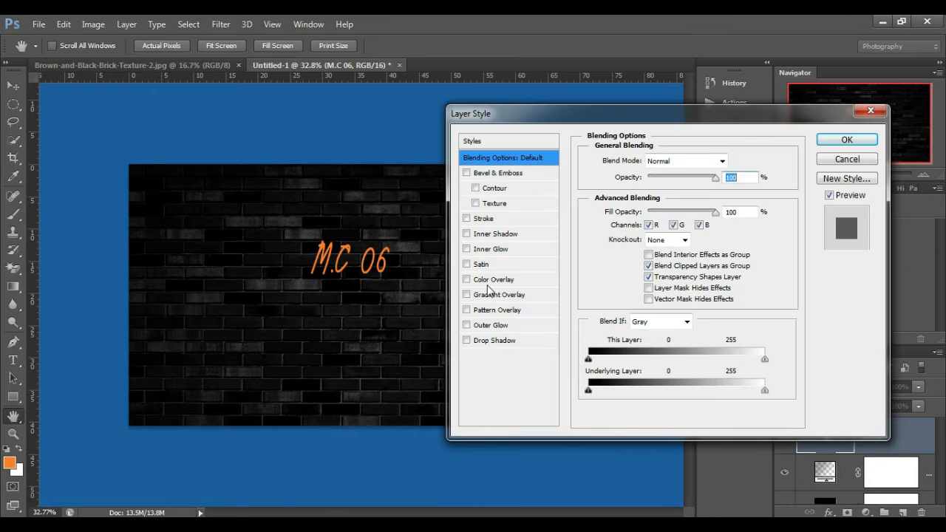
pyautogui.click(492, 281)
pyautogui.click(732, 160)
pyautogui.moveTo(711, 221)
pyautogui.mouseDown()
pyautogui.moveTo(715, 238)
pyautogui.moveTo(711, 222)
pyautogui.mouseUp()
pyautogui.moveTo(681, 185); pyautogui.dragTo(729, 102)
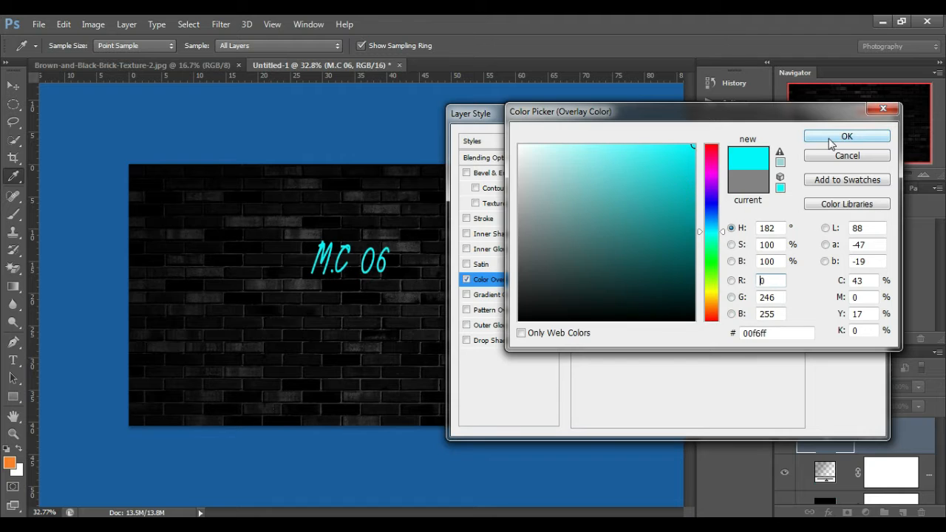
pyautogui.click(846, 136)
# Add Bevel & Emboss to the text with a depth of 276% and a size of 28 px
pyautogui.click(466, 173)
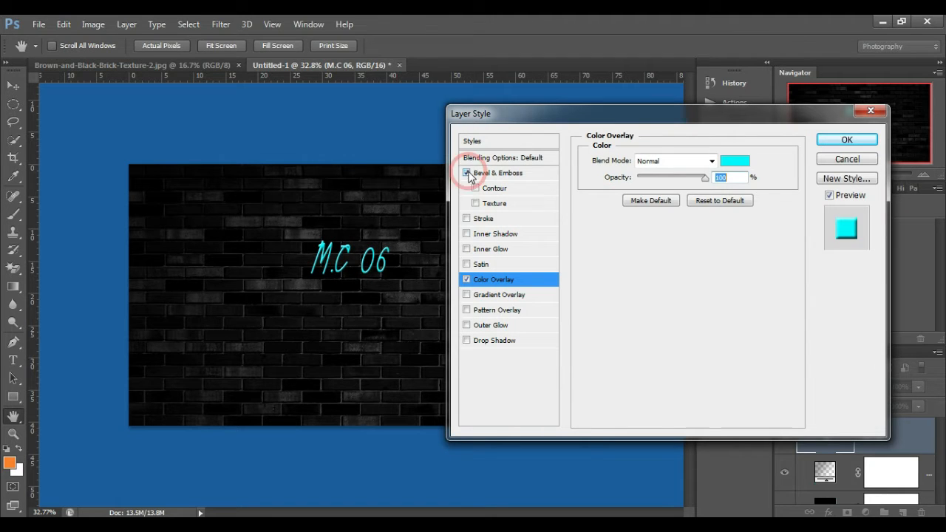
pyautogui.click(517, 173)
pyautogui.moveTo(649, 196); pyautogui.dragTo(664, 205)
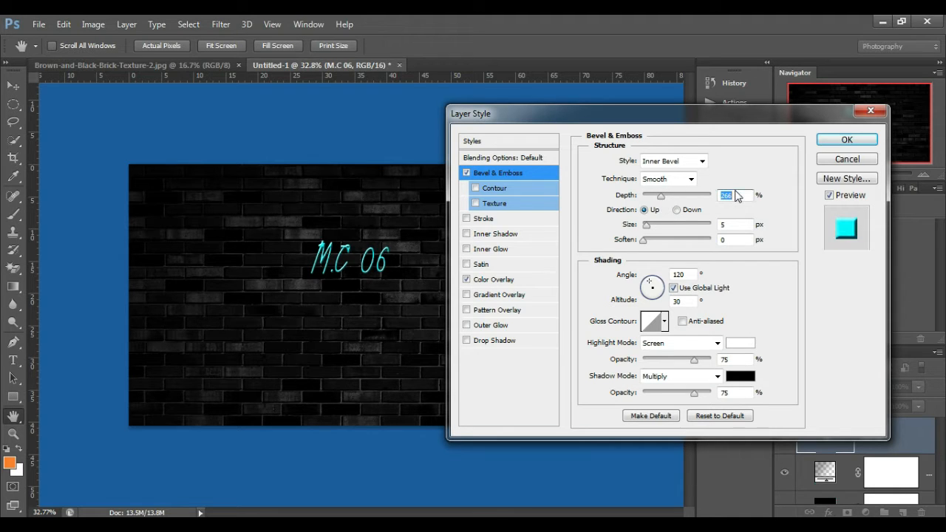
pyautogui.press('Down')
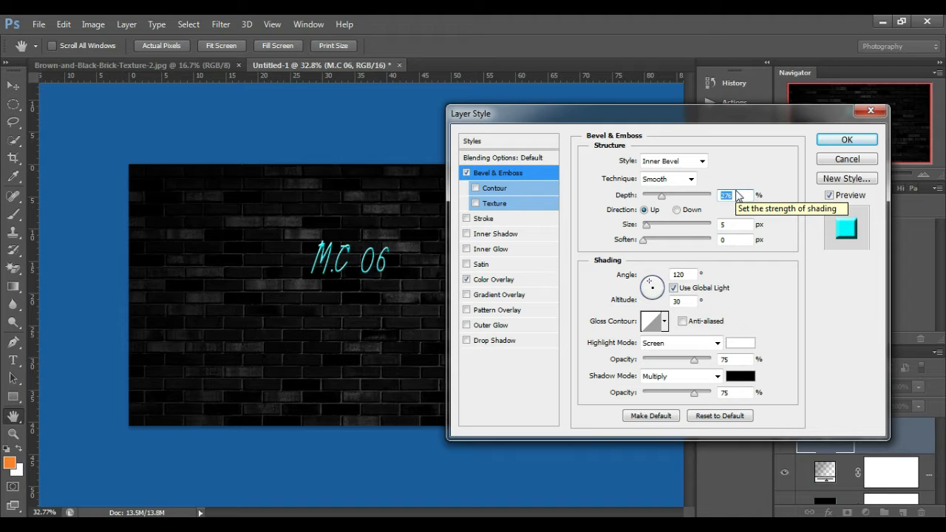
pyautogui.click(736, 226)
pyautogui.scroll(16, 738, 227)
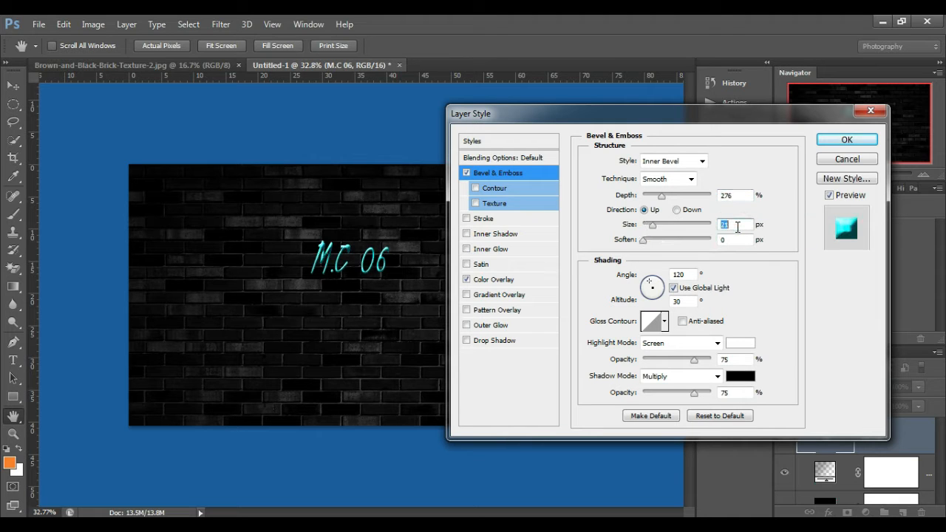
pyautogui.scroll(3, 736, 226)
# Set the bevel's soften to 3 px, highlight opacity to 100% and shadow opacity to 0%
pyautogui.click(743, 239)
pyautogui.scroll(4, 744, 239)
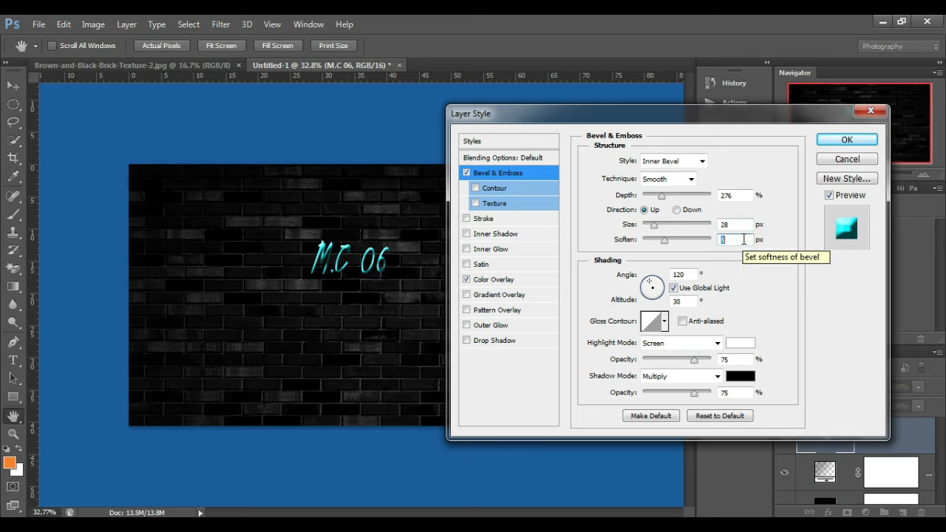
pyautogui.scroll(-3, 744, 239)
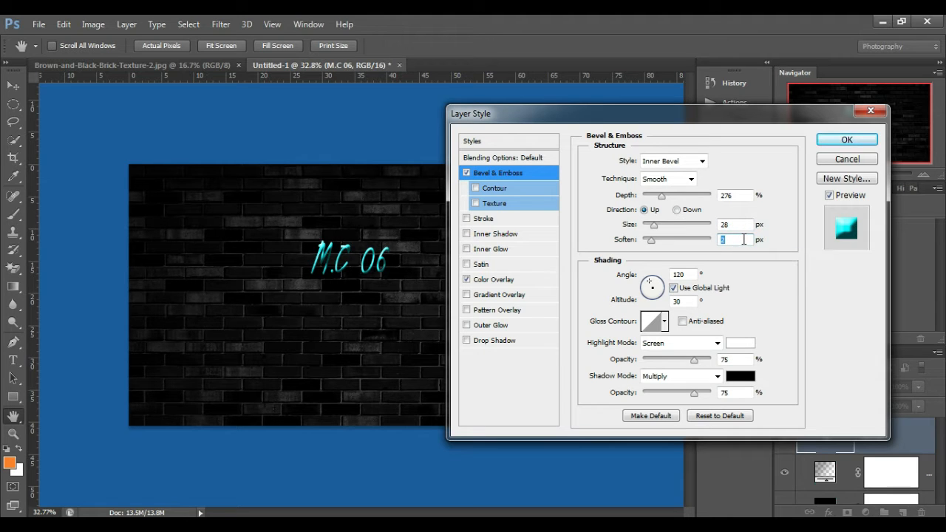
pyautogui.moveTo(694, 359); pyautogui.dragTo(711, 359)
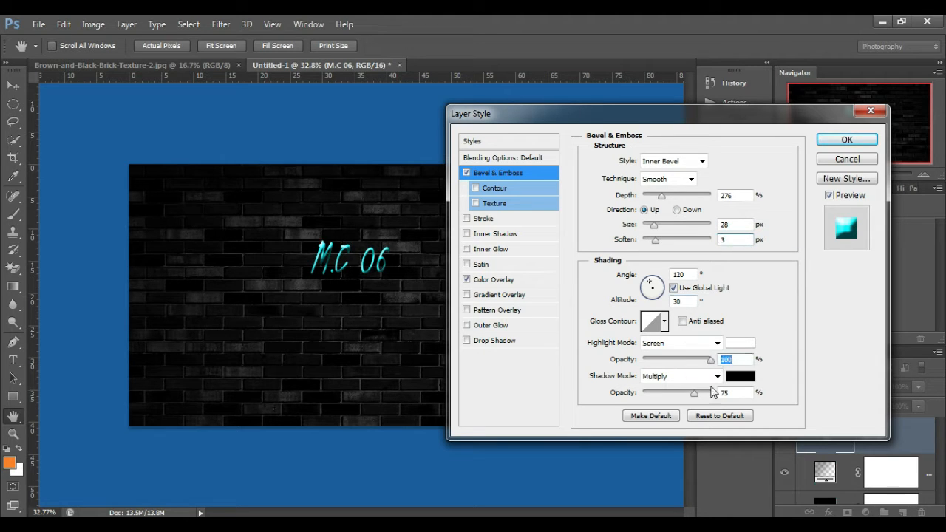
pyautogui.moveTo(693, 392); pyautogui.dragTo(613, 395)
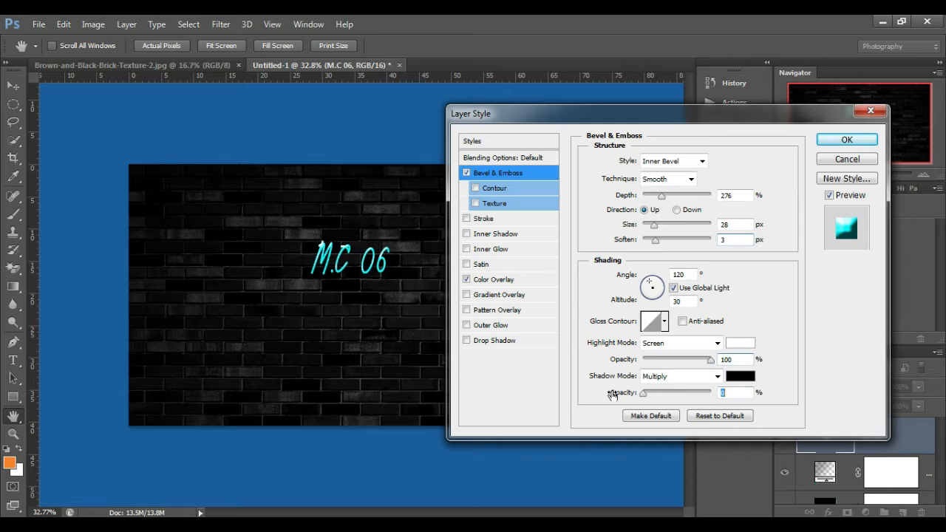
# Add a Drop Shadow to the text with 35% opacity
pyautogui.click(479, 341)
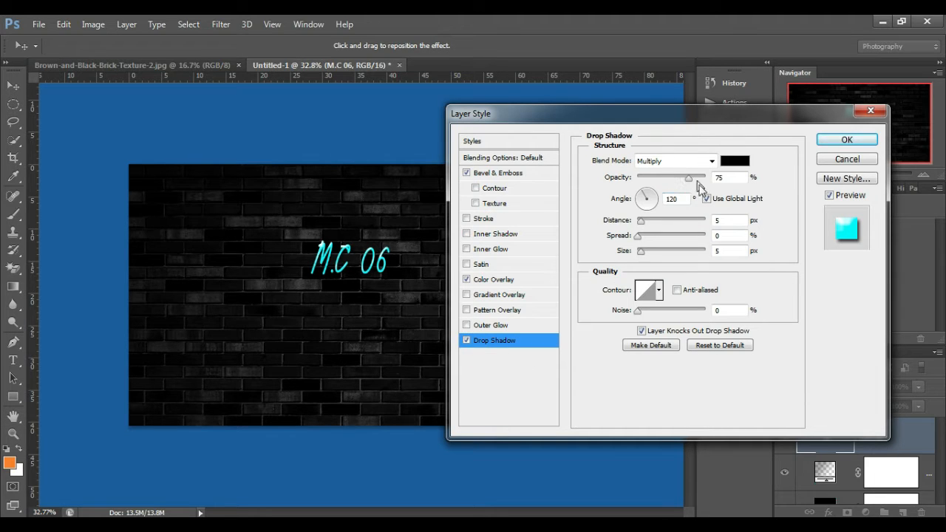
pyautogui.click(727, 177)
pyautogui.scroll(-8, 727, 177)
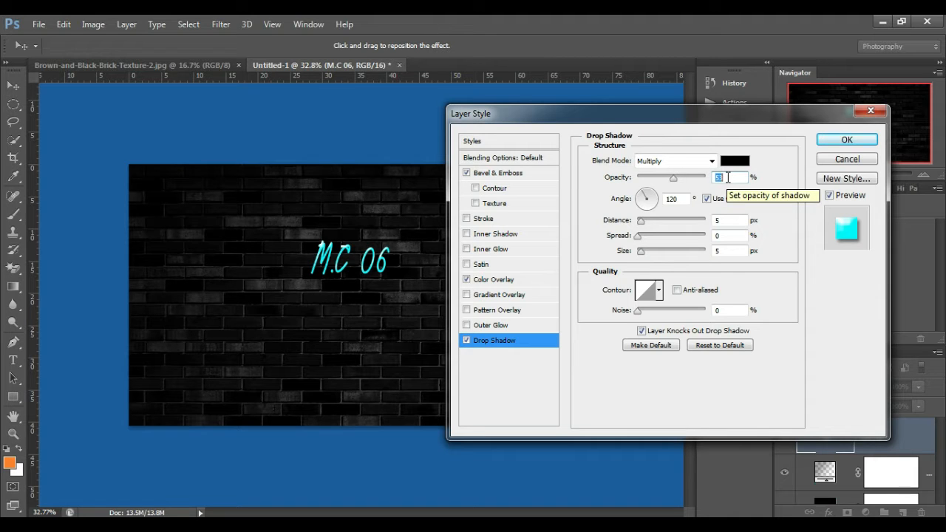
pyautogui.scroll(-6, 728, 177)
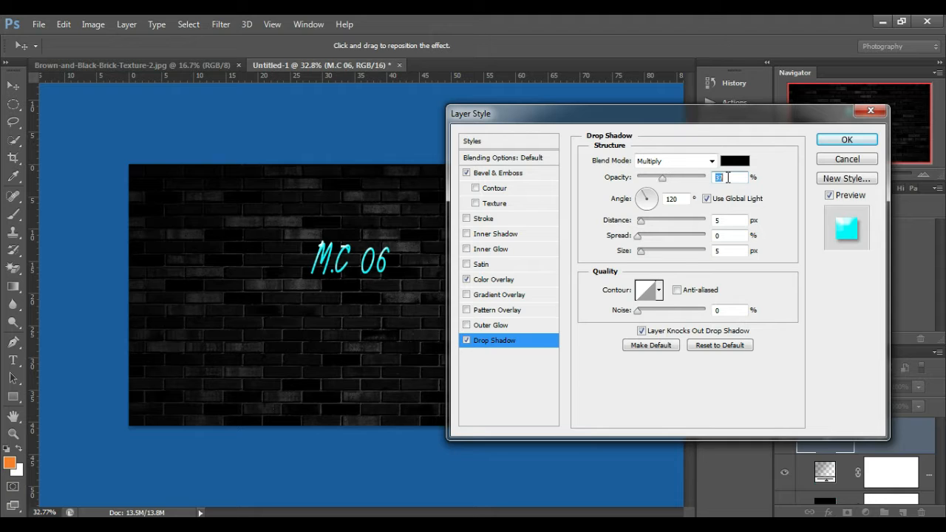
# Set the drop shadow's distance to 29 px and size to 26 px, and apply the layer style
pyautogui.click(732, 219)
pyautogui.scroll(19, 729, 220)
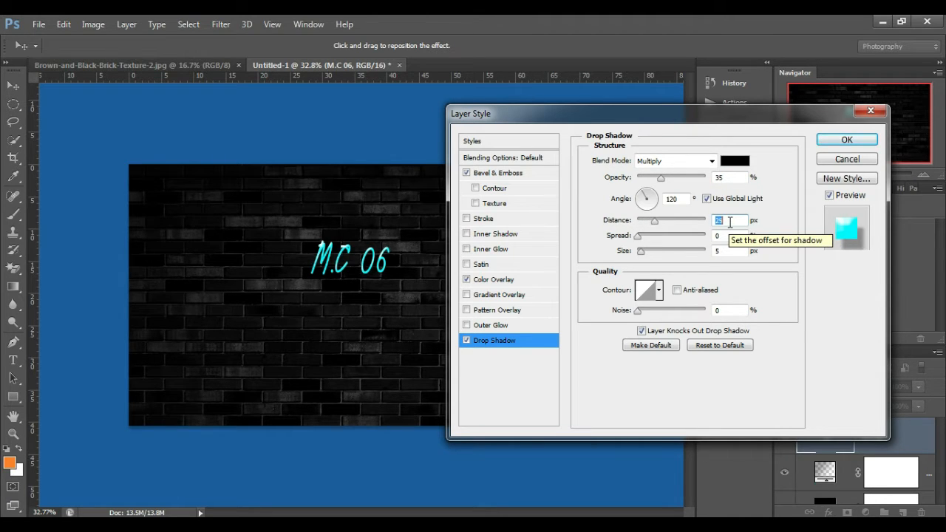
pyautogui.scroll(-1, 729, 222)
pyautogui.scroll(4, 730, 221)
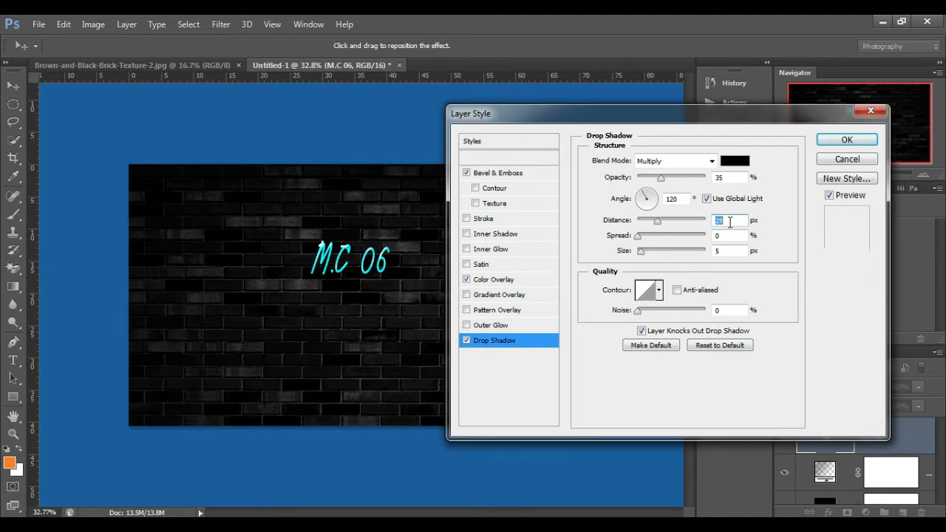
pyautogui.scroll(-5, 733, 220)
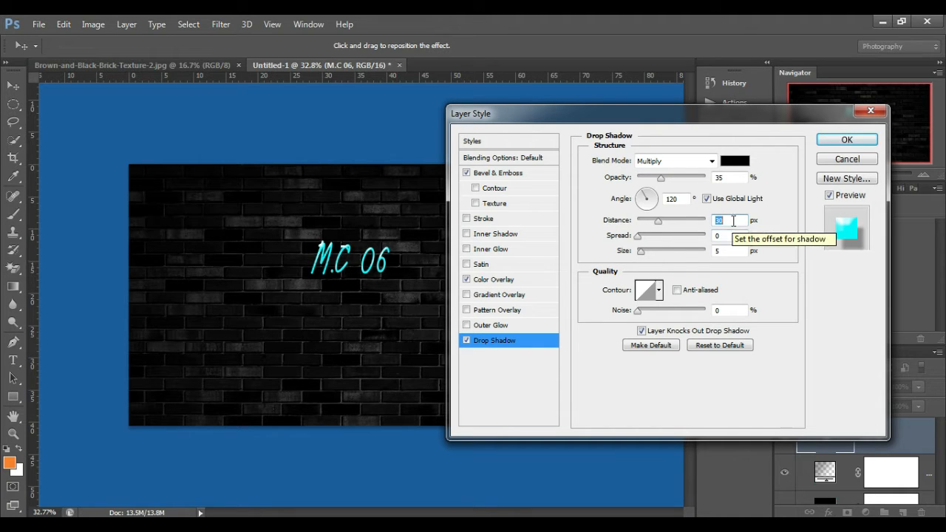
pyautogui.click(721, 251)
pyautogui.scroll(10, 722, 252)
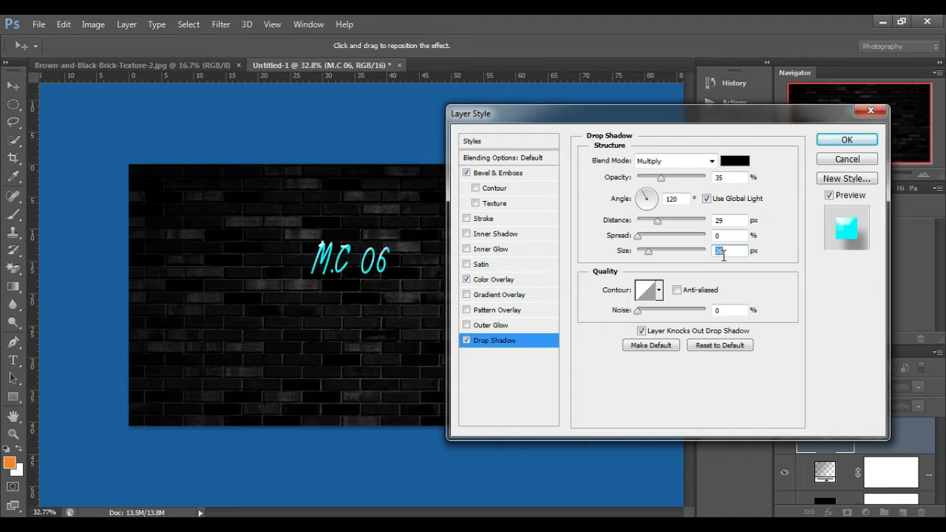
pyautogui.click(847, 139)
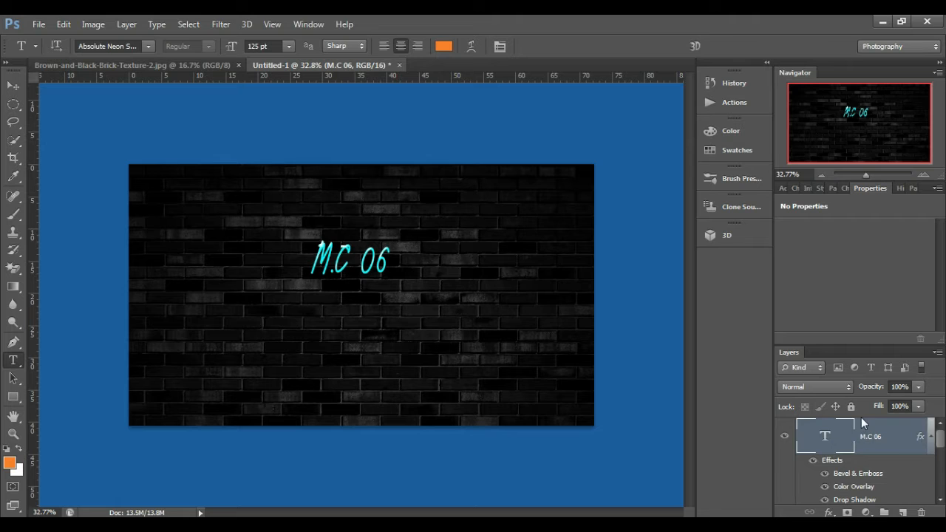
# Duplicate the "M.C 06" text layer and convert the copy to a smart object
pyautogui.hotkey('ctrl', 'j')
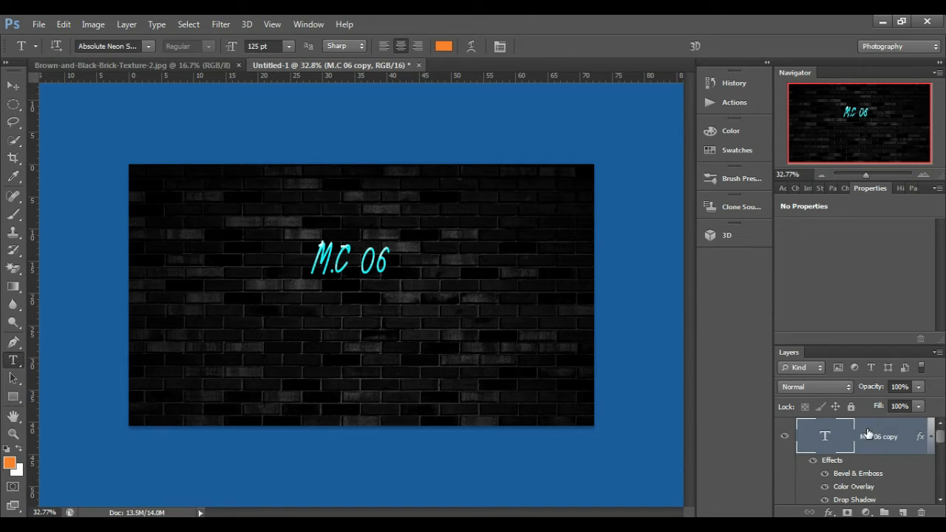
pyautogui.rightClick(887, 427)
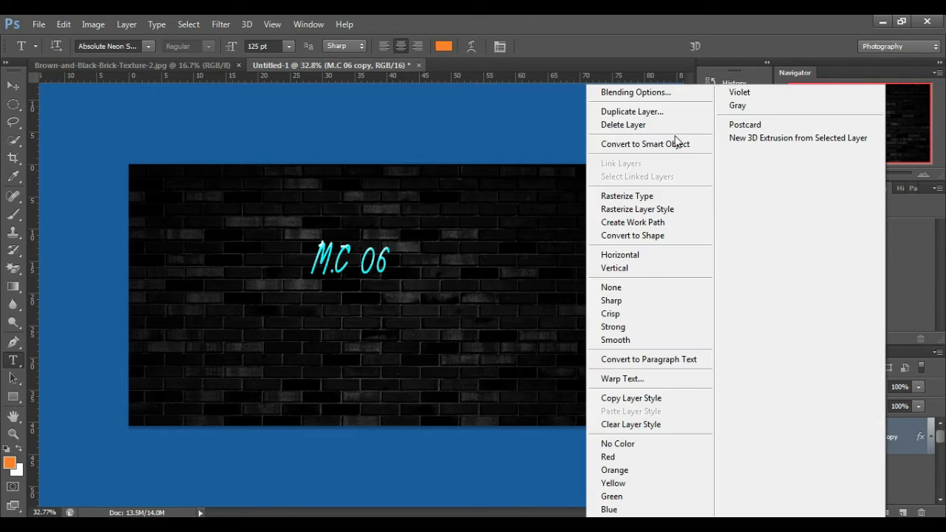
pyautogui.click(672, 144)
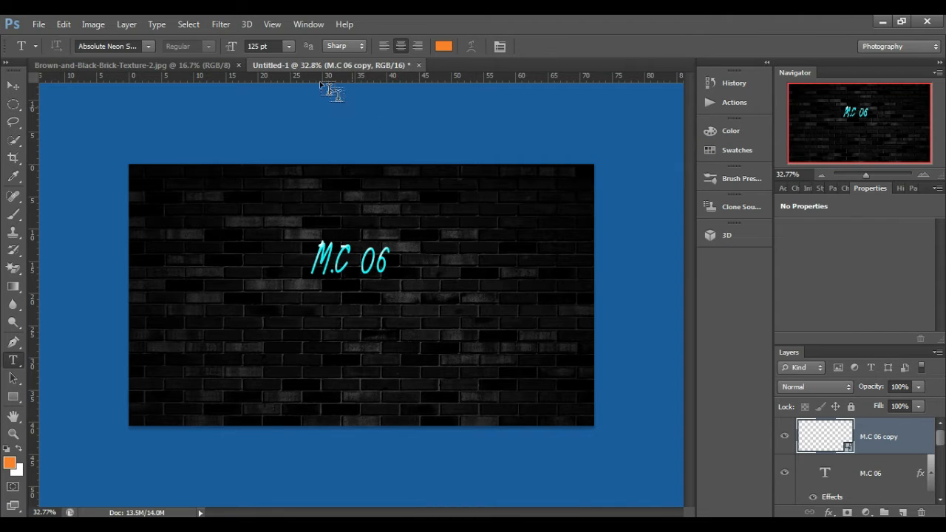
# Apply a Gaussian Blur smart filter to the "M.C 06 copy" layer to create a soft cyan glow
pyautogui.click(225, 22)
pyautogui.moveTo(251, 163)
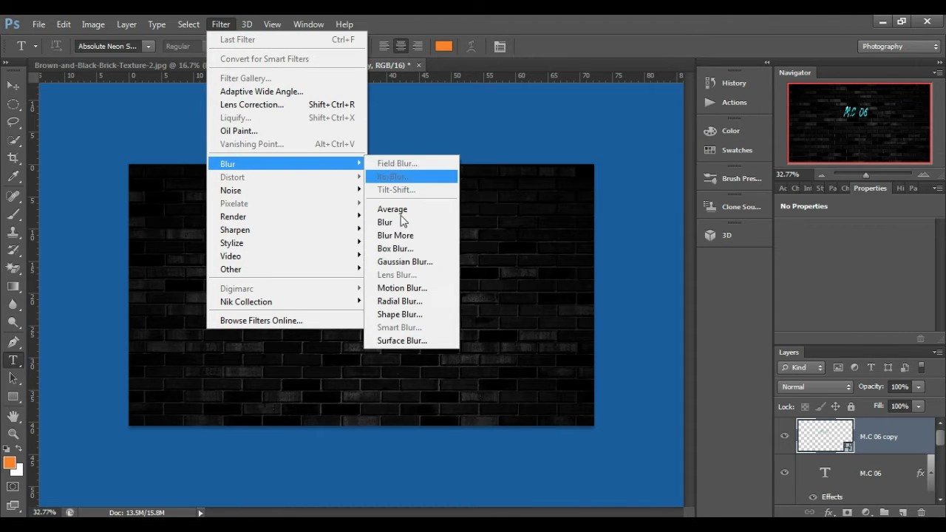
pyautogui.click(399, 262)
pyautogui.moveTo(568, 341)
pyautogui.mouseDown()
pyautogui.moveTo(637, 340)
pyautogui.moveTo(553, 336)
pyautogui.moveTo(576, 341)
pyautogui.mouseUp()
pyautogui.click(549, 301)
pyautogui.click(550, 300)
pyautogui.click(549, 301)
pyautogui.click(687, 156)
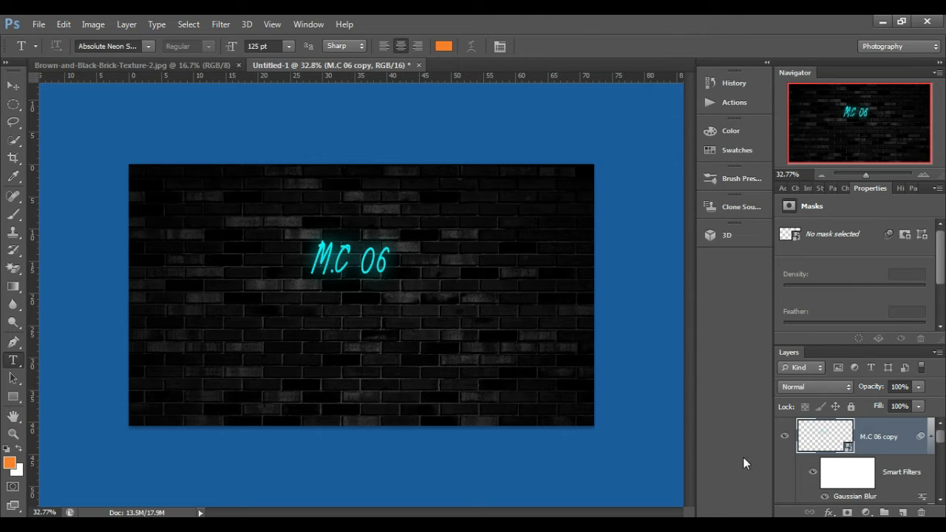
# Add a new orange text line reading "Technical" just below the "M.C 06" lettering
pyautogui.click(355, 304)
pyautogui.write('Te')
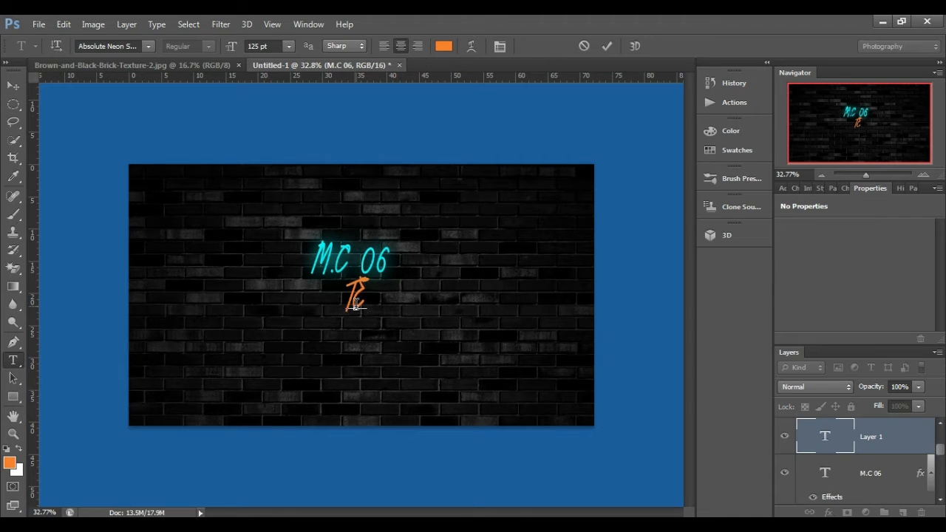
pyautogui.write('ch')
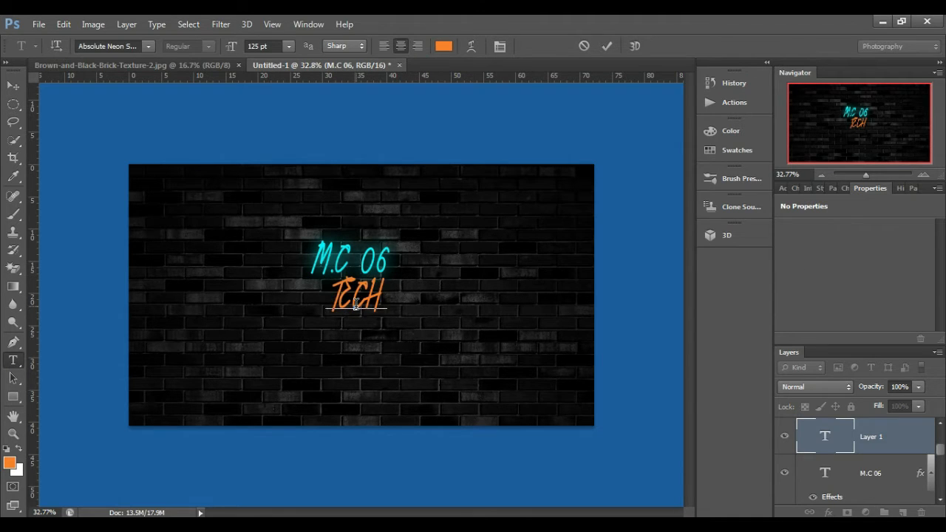
pyautogui.write('nical')
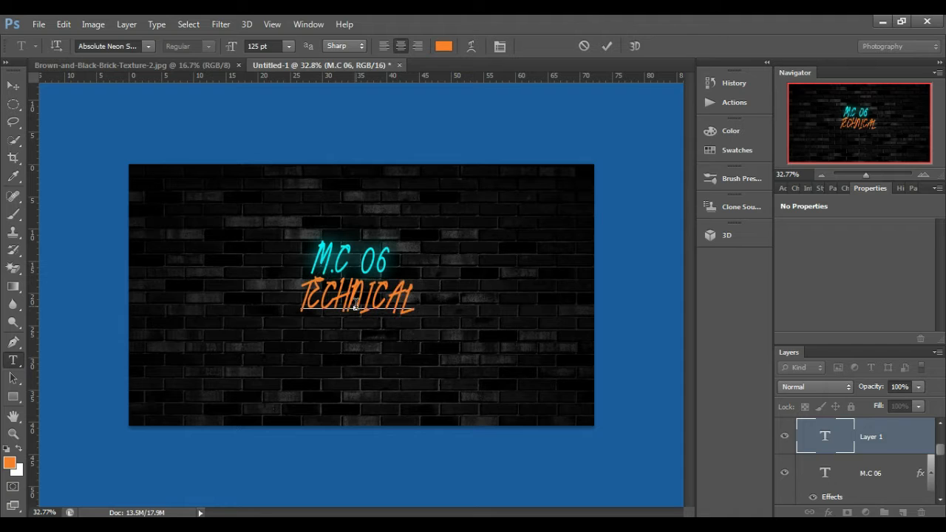
# Set the font size of the whole word "TECHNICAL" to 61 pt and commit the text
pyautogui.hotkey('shift', 'Left')
pyautogui.hotkey('shift', 'Left')
pyautogui.hotkey('shift', 'Left')
pyautogui.hotkey('shift', 'Left')
pyautogui.hotkey('shift', 'Left')
pyautogui.hotkey('shift', 'Left')
pyautogui.hotkey('shift', 'Left')
pyautogui.hotkey('shift', 'Left')
pyautogui.hotkey('shift', 'Left')
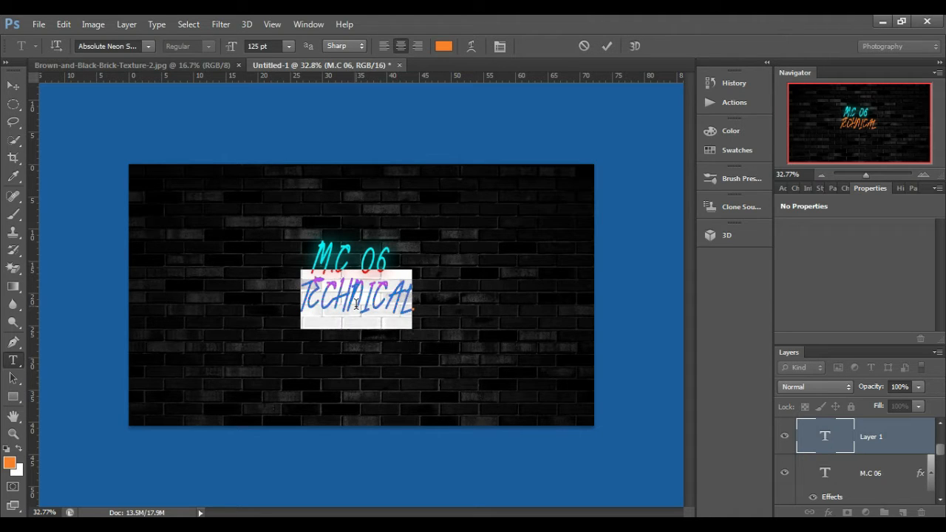
pyautogui.click(279, 45)
pyautogui.scroll(-20, 281, 46)
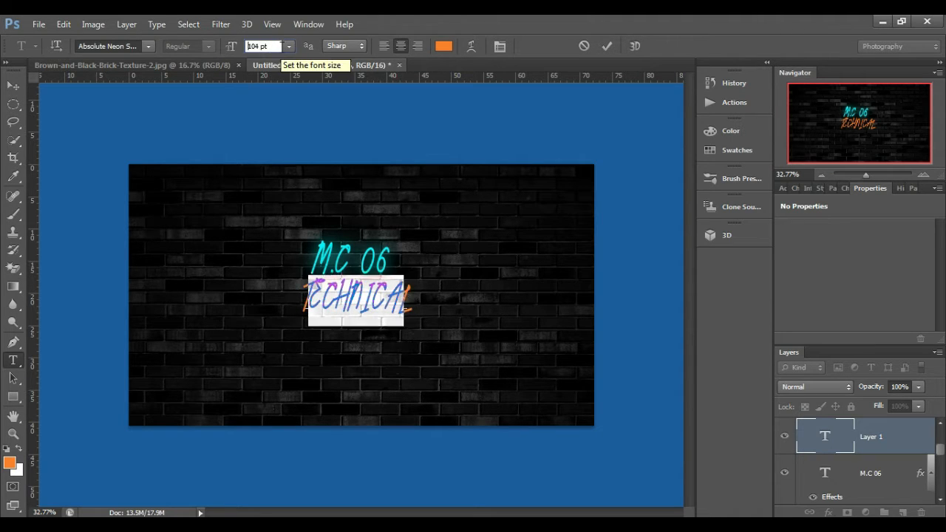
pyautogui.scroll(-20, 280, 46)
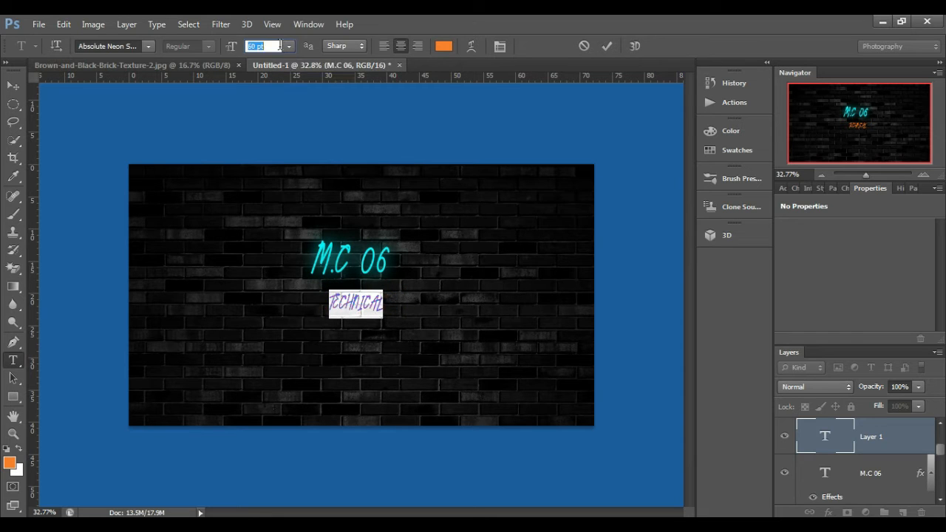
pyautogui.scroll(1, 280, 46)
pyautogui.click(607, 46)
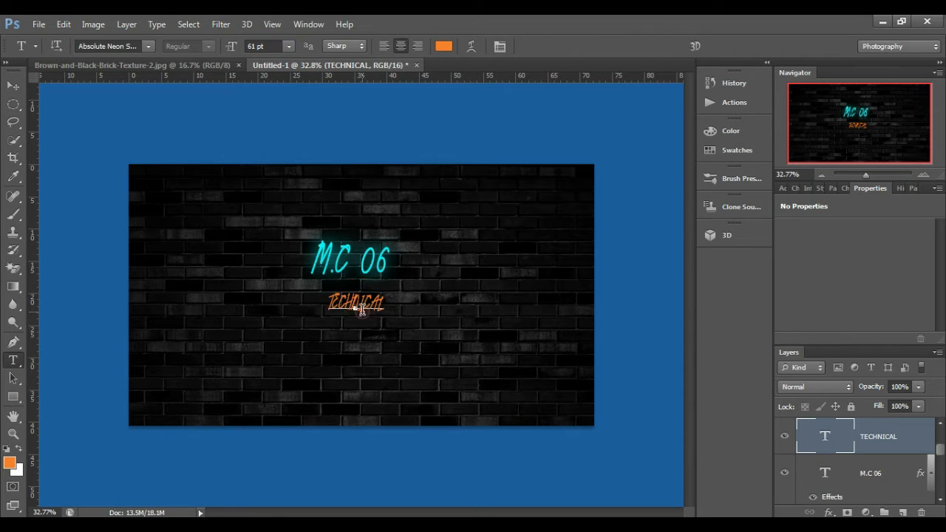
# Move the "TECHNICAL" text slightly up and left so it sits close beneath "M.C 06"
pyautogui.moveTo(354, 308); pyautogui.dragTo(352, 314)
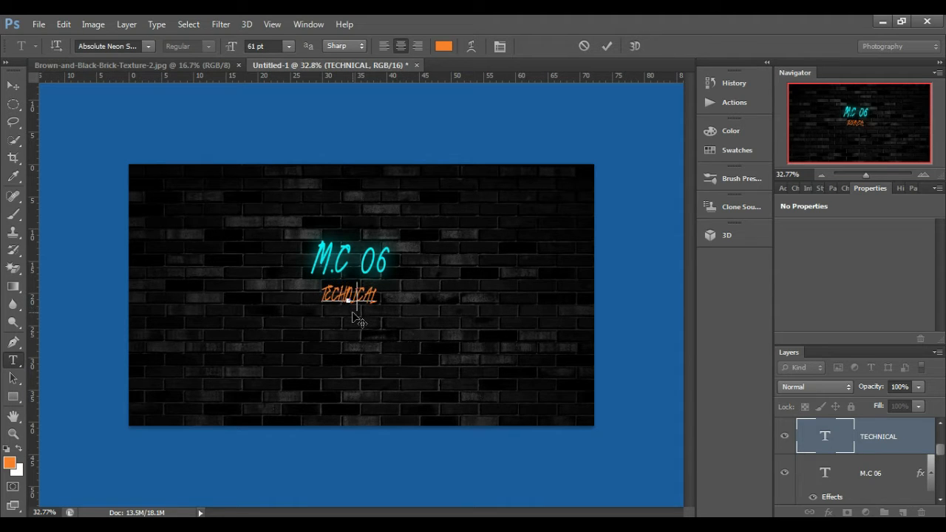
pyautogui.click(607, 46)
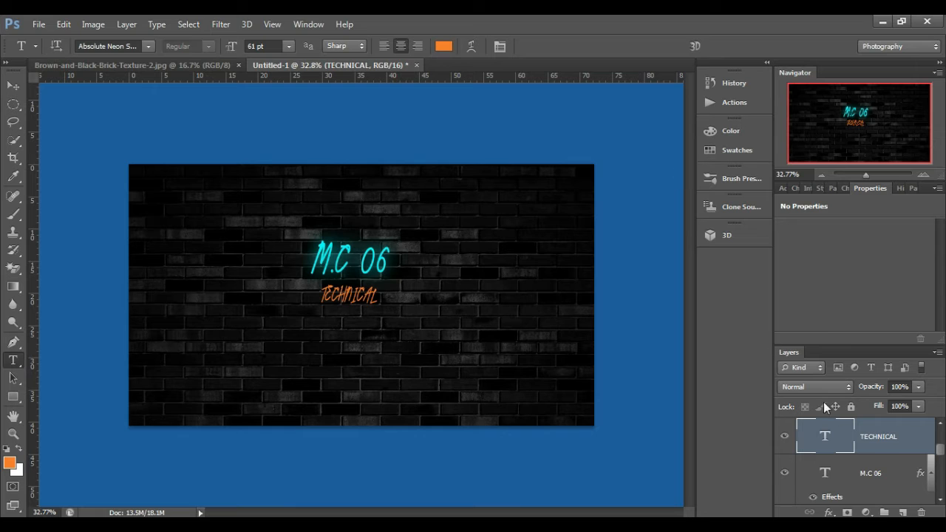
pyautogui.click(344, 296)
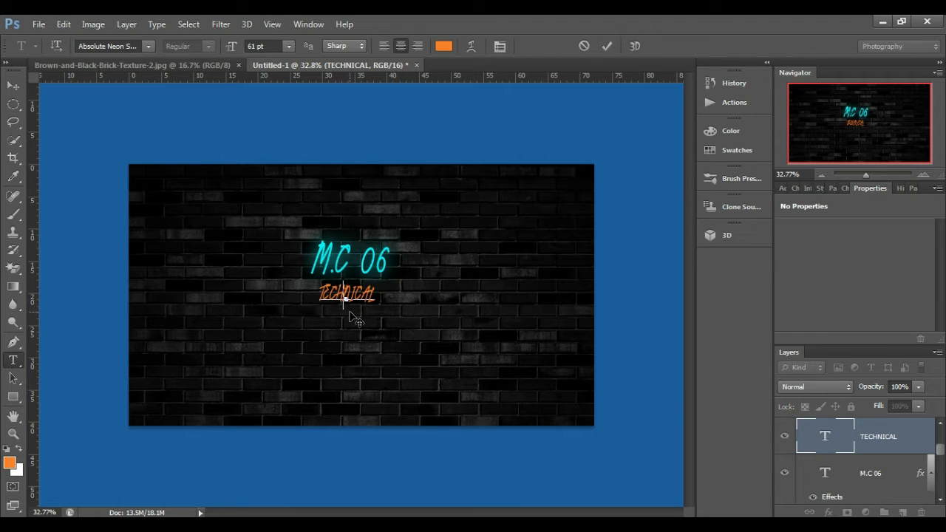
pyautogui.click(606, 46)
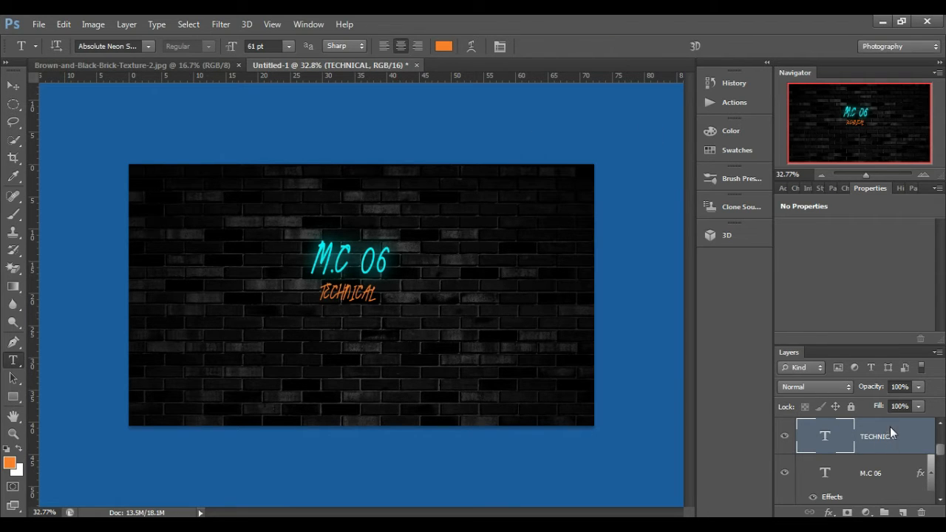
# Turn on Bevel & Emboss for the "TECHNICAL" layer and set the layer's opacity to 98%
pyautogui.rightClick(889, 426)
pyautogui.click(632, 89)
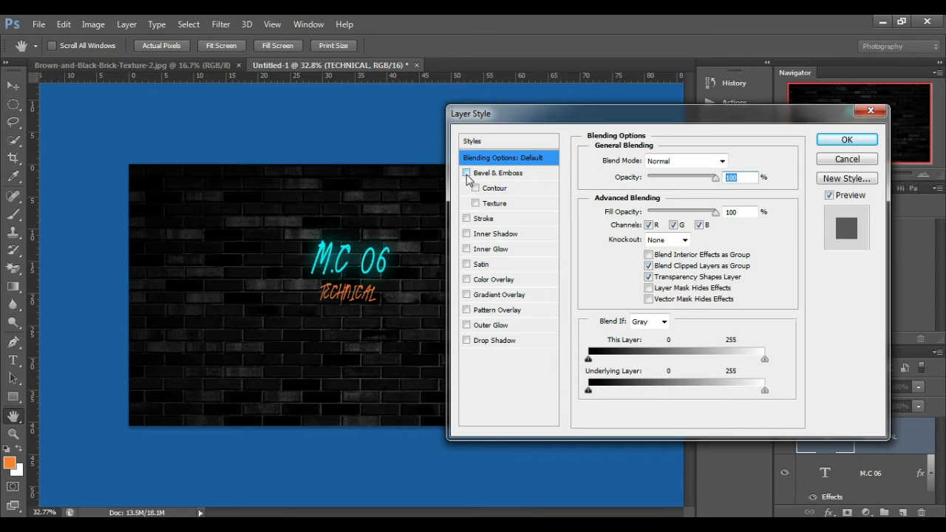
pyautogui.click(466, 173)
pyautogui.moveTo(715, 177); pyautogui.dragTo(713, 177)
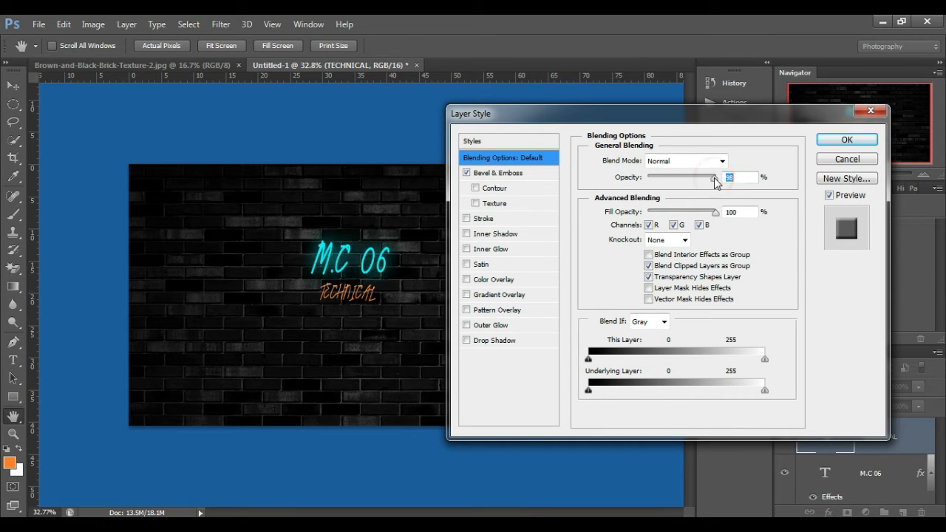
# Set the bevel's depth to 103%, size to 32 px, soften to 3 px, highlight opacity to 100% and shadow opacity to 0%
pyautogui.click(498, 173)
pyautogui.moveTo(650, 198); pyautogui.dragTo(658, 247)
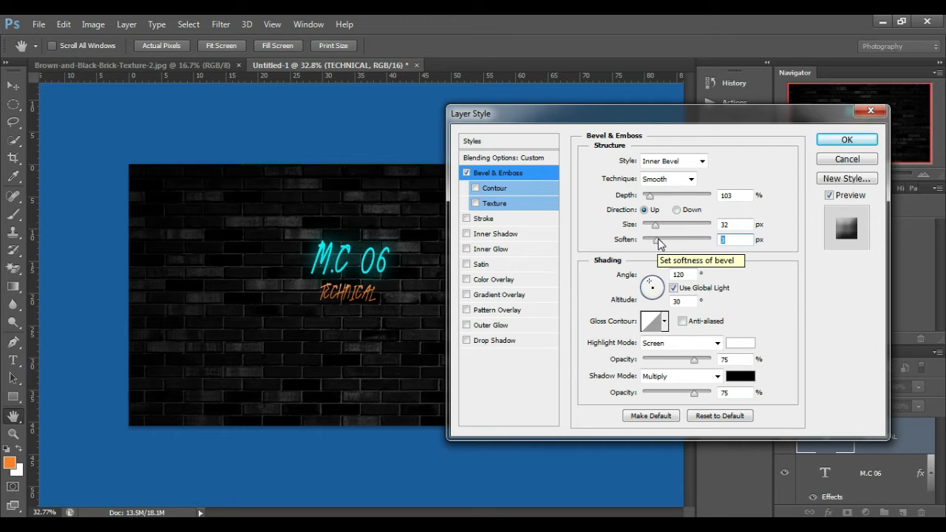
pyautogui.moveTo(693, 359); pyautogui.dragTo(710, 360)
pyautogui.moveTo(694, 393); pyautogui.dragTo(643, 393)
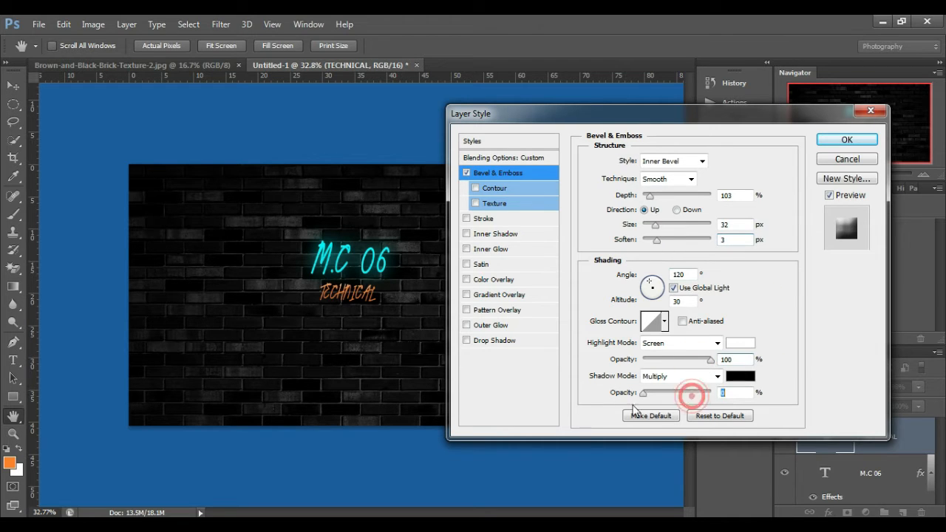
# Add a Drop Shadow to "TECHNICAL" with 42% opacity, 33 px distance and 38 px size
pyautogui.click(493, 340)
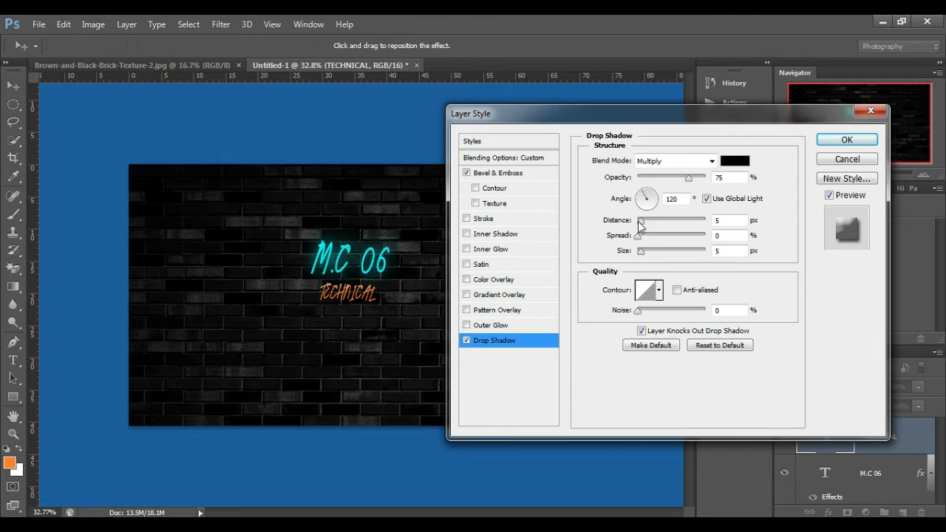
pyautogui.moveTo(686, 180); pyautogui.dragTo(664, 179)
pyautogui.moveTo(640, 220); pyautogui.dragTo(654, 256)
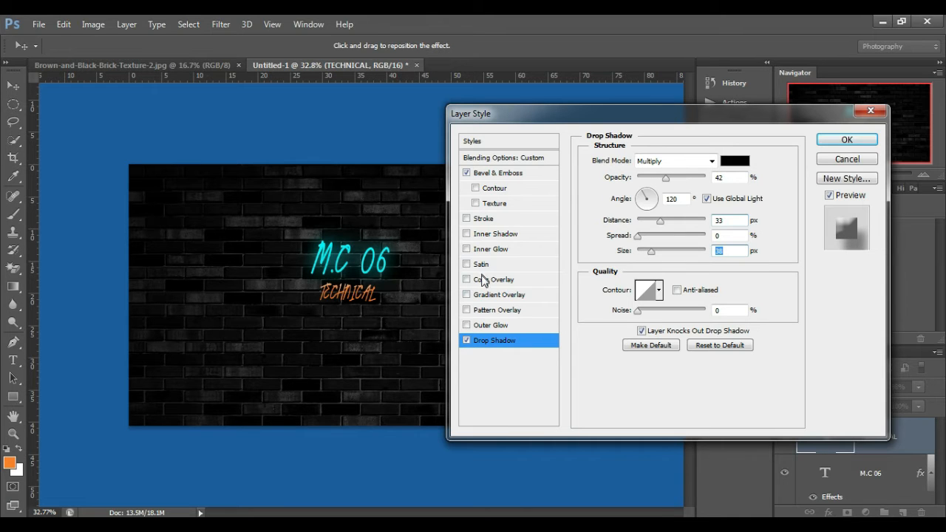
# Add a saturated orange Outer Glow with 9% spread and 32 px size to "TECHNICAL", and apply the layer style
pyautogui.click(489, 325)
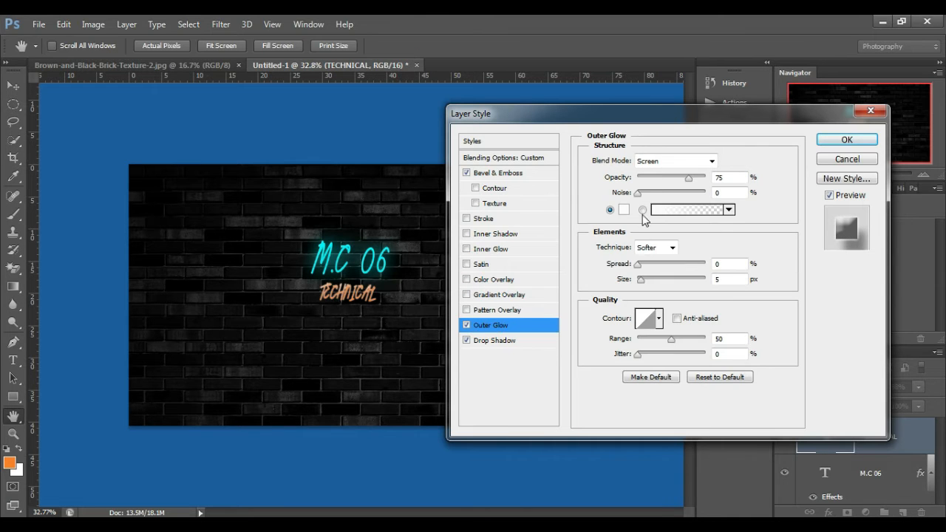
pyautogui.click(623, 212)
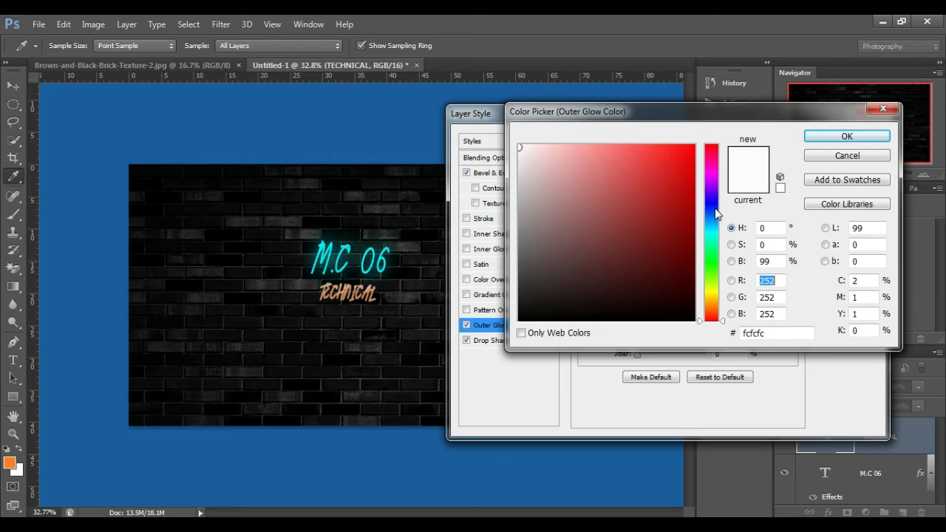
pyautogui.click(7, 465)
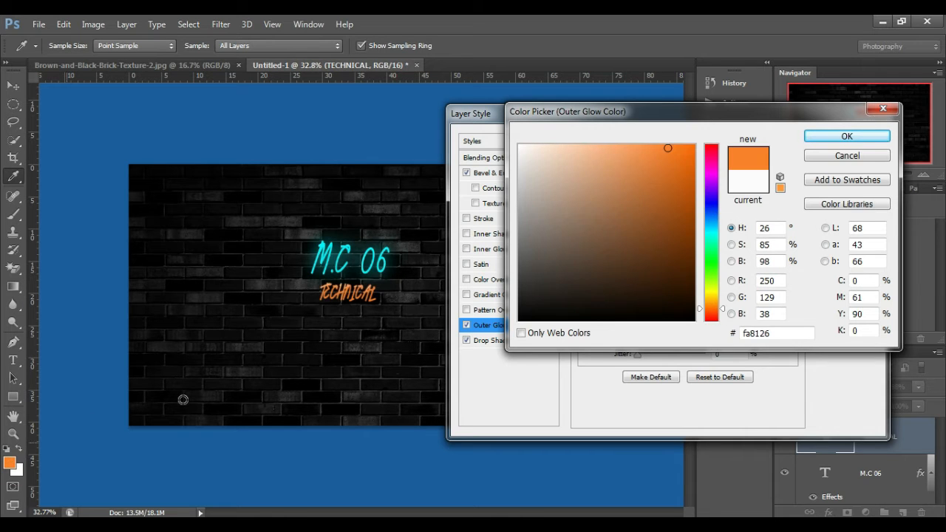
pyautogui.moveTo(668, 146); pyautogui.dragTo(712, 136)
pyautogui.click(818, 138)
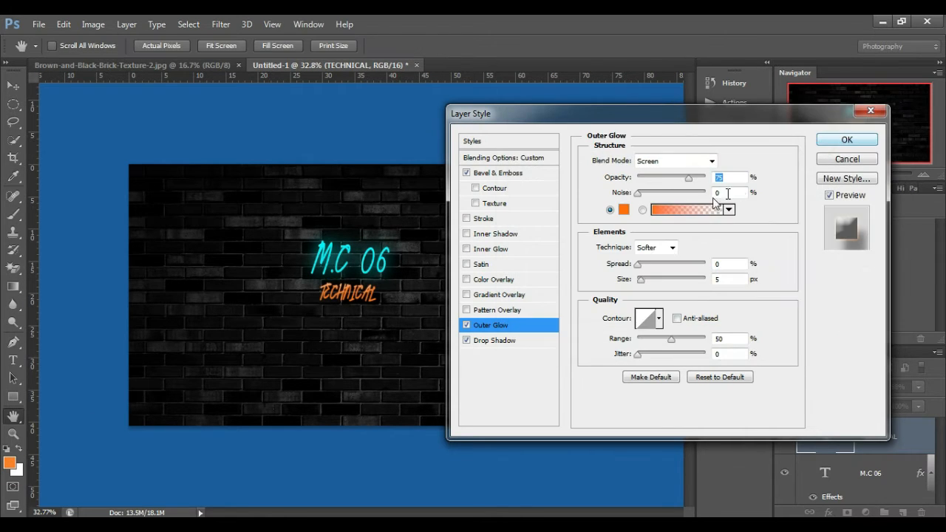
pyautogui.moveTo(640, 265); pyautogui.dragTo(653, 286)
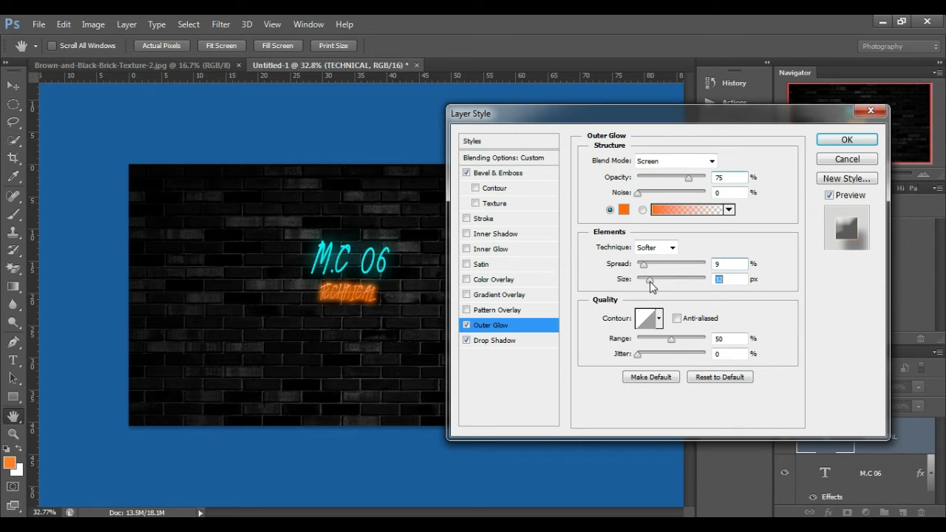
pyautogui.click(847, 139)
# Group the "TECHNICAL", "M.C 06 copy" and "M.C 06" layers together
pyautogui.scroll(-2, 879, 463)
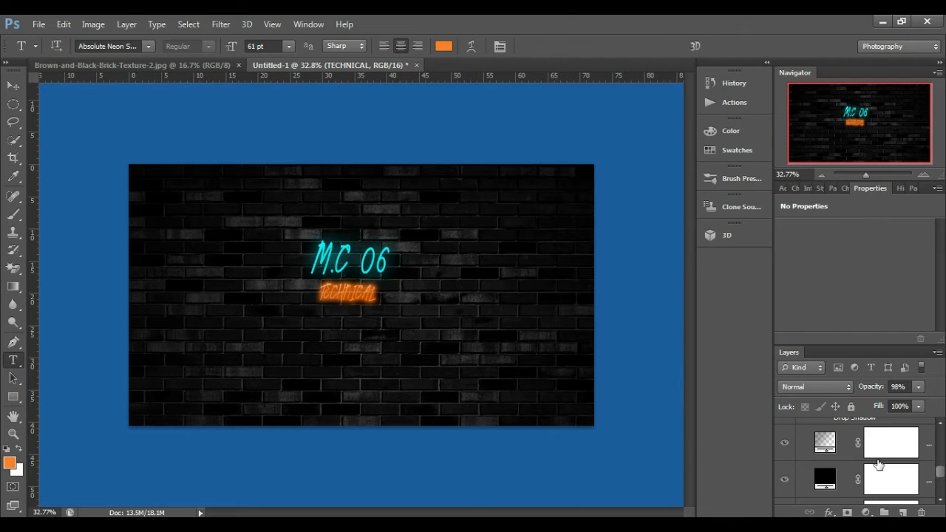
pyautogui.scroll(2, 878, 464)
pyautogui.click(879, 441)
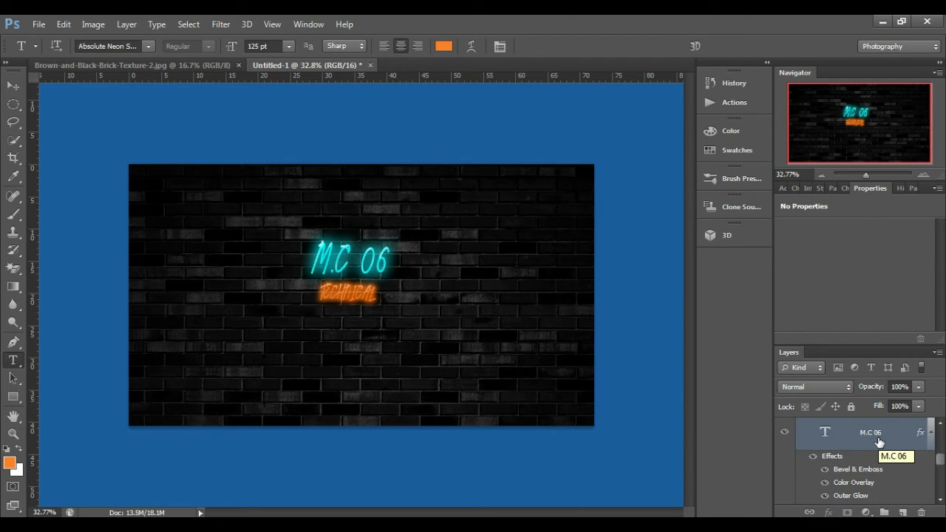
pyautogui.hotkey('ctrl', 'g')
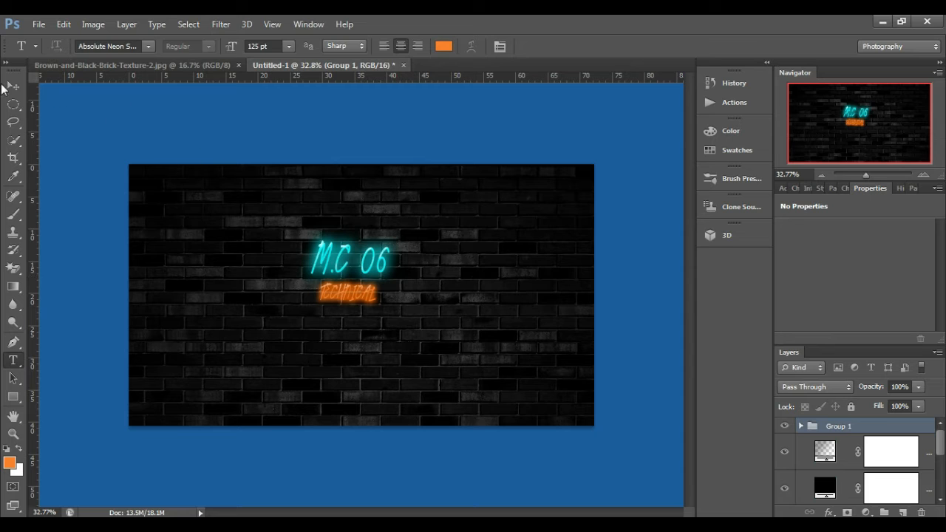
# Try to move the grouped neon text down on the canvas with the Move tool
pyautogui.click(12, 86)
pyautogui.moveTo(396, 298); pyautogui.dragTo(404, 321)
pyautogui.click(864, 425)
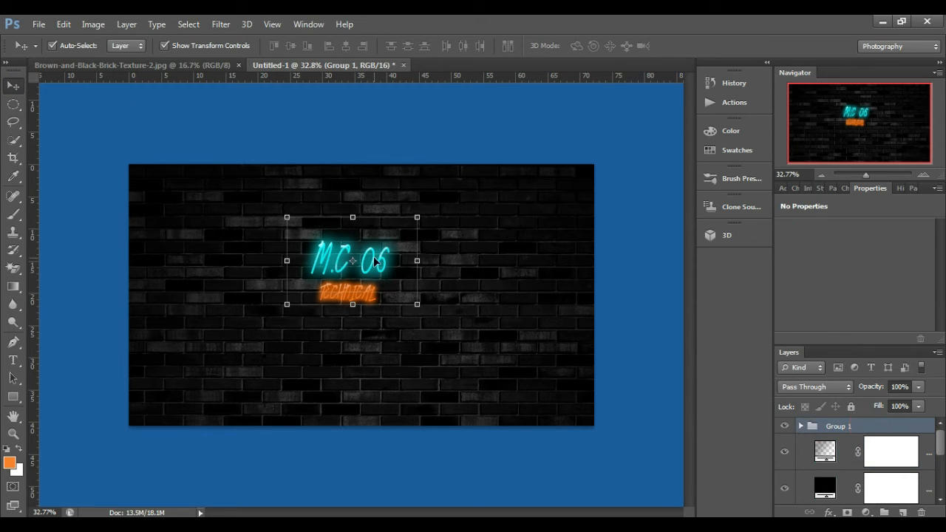
pyautogui.moveTo(374, 262); pyautogui.dragTo(379, 277)
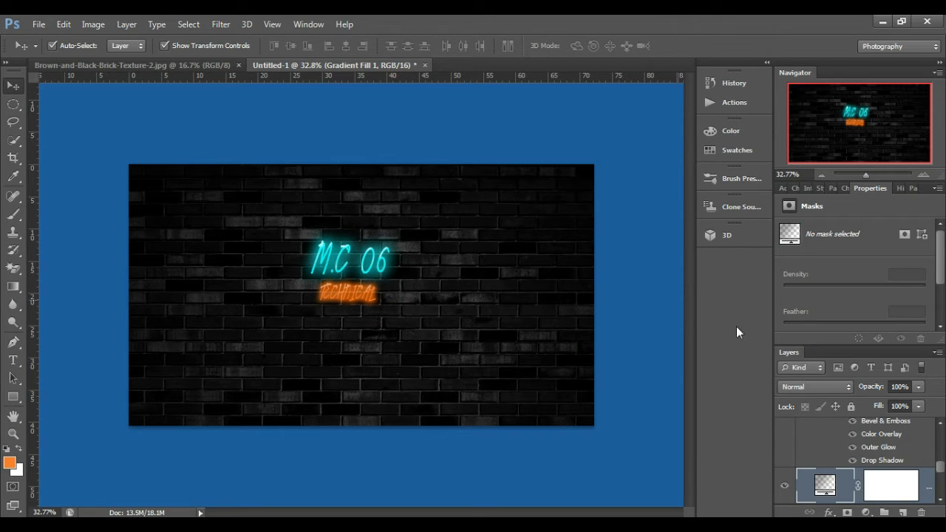
# Reselect Group 1 and move it down with Free Transform to about X 1020 px, Y 587 px
pyautogui.moveTo(942, 467); pyautogui.dragTo(939, 432)
pyautogui.click(851, 427)
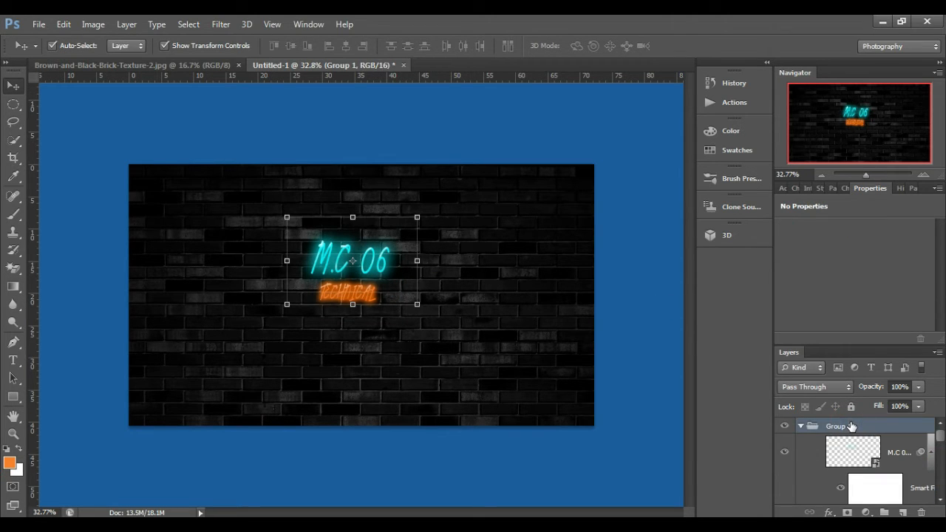
pyautogui.hotkey('ctrl', 't')
pyautogui.press('Return')
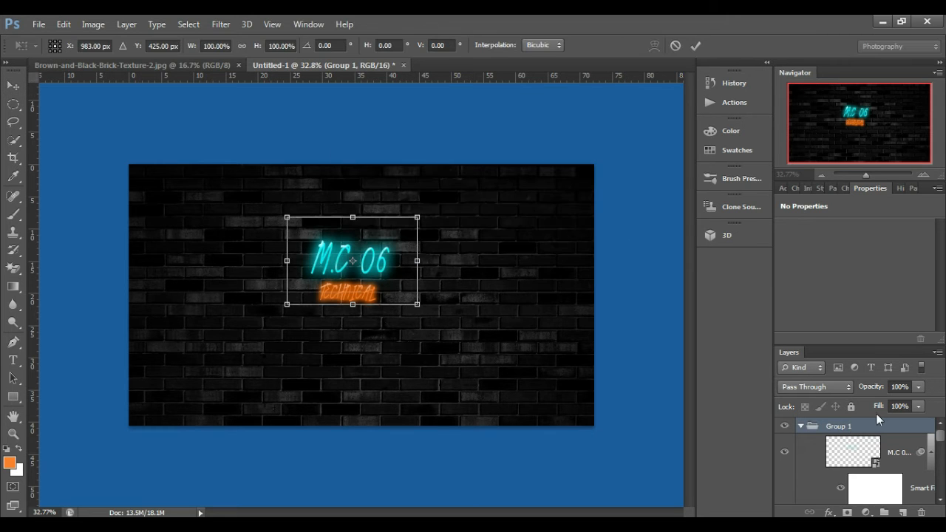
pyautogui.moveTo(383, 284); pyautogui.dragTo(394, 322)
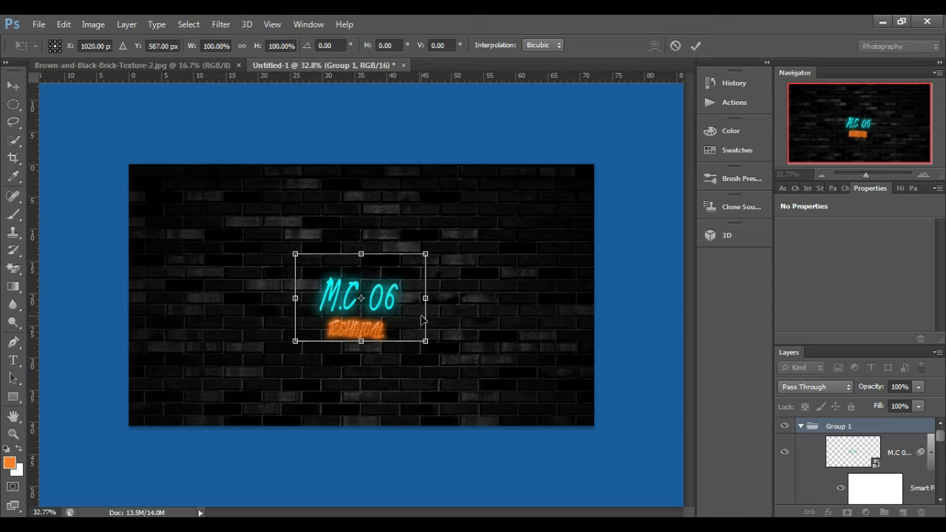
# Scale Group 1 to about 128%, reposition it near X 1040 px, Y 513.5 px, and apply the transformation
pyautogui.click(425, 340)
pyautogui.moveTo(426, 345); pyautogui.dragTo(456, 381)
pyautogui.moveTo(433, 329); pyautogui.dragTo(420, 301)
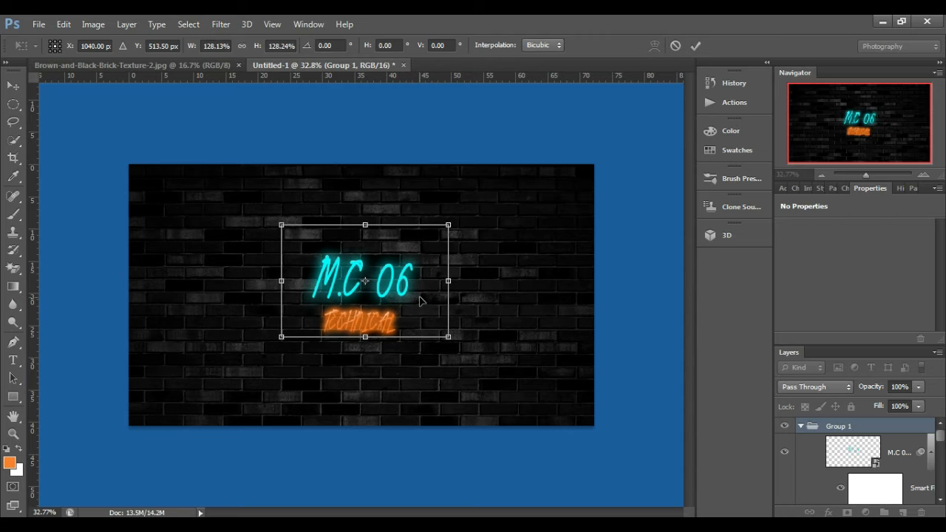
pyautogui.click(697, 46)
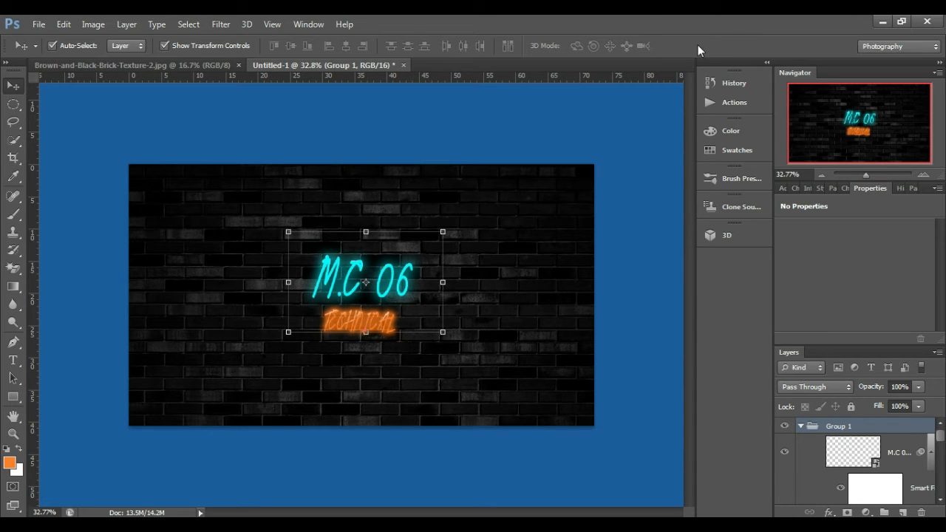
pyautogui.click(537, 233)
pyautogui.scroll(5, 890, 442)
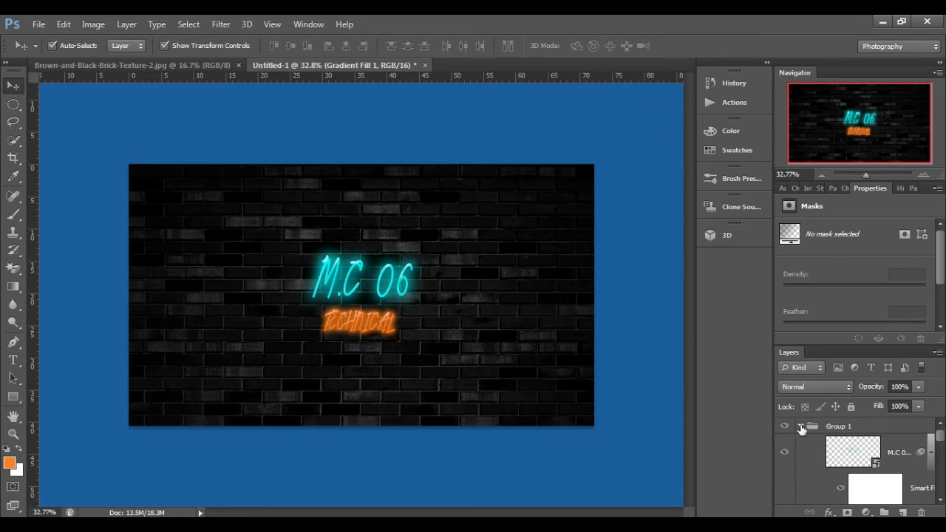
# Collapse Group 1 in the layer stack and select the group
pyautogui.click(800, 426)
pyautogui.click(842, 425)
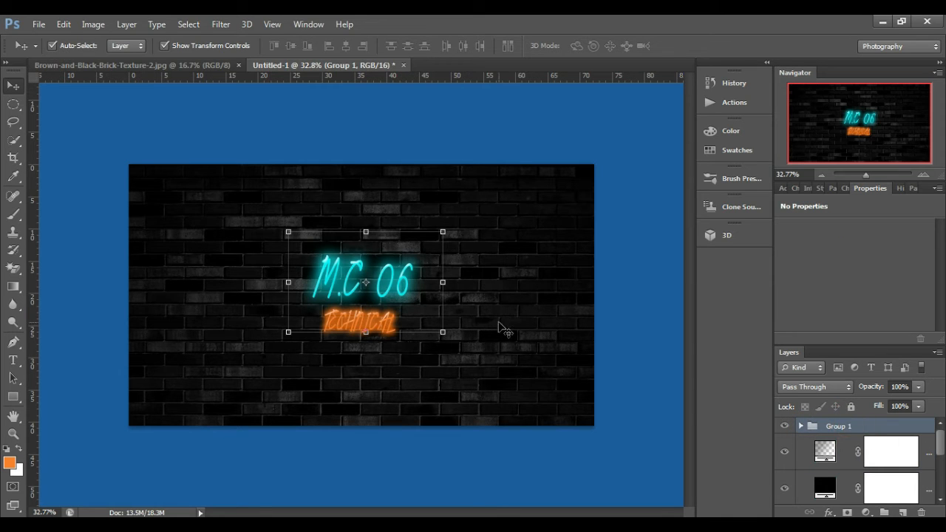
pyautogui.click(499, 327)
pyautogui.click(828, 430)
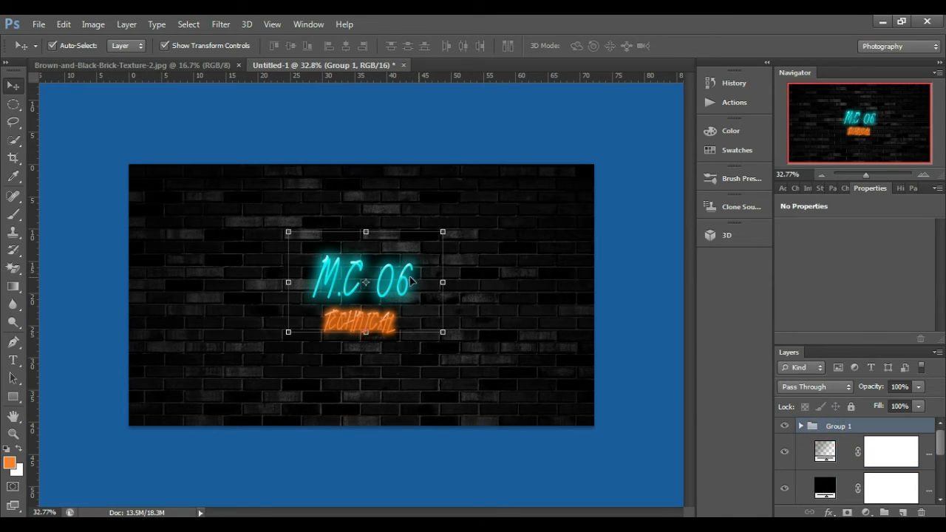
# Draw an ellipse about 788 × 760 px over the neon text with the Ellipse tool
pyautogui.click(13, 398)
pyautogui.rightClick(12, 401)
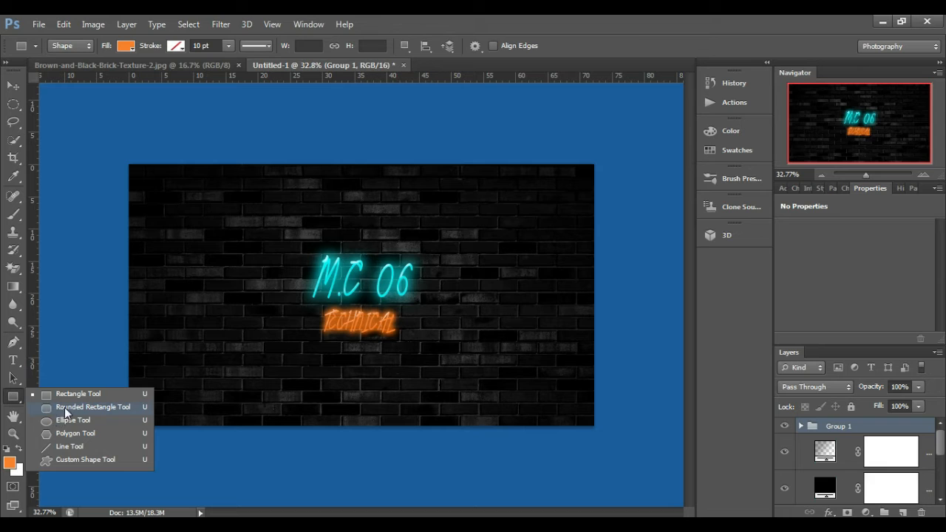
pyautogui.click(61, 420)
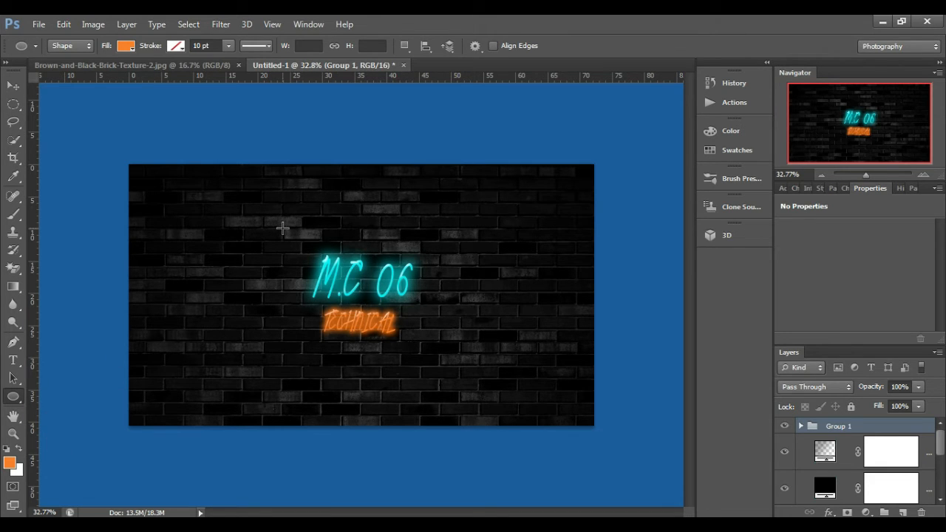
pyautogui.moveTo(286, 228); pyautogui.dragTo(463, 396)
# Remove the ellipse's fill and give it a magenta stroke
pyautogui.click(127, 46)
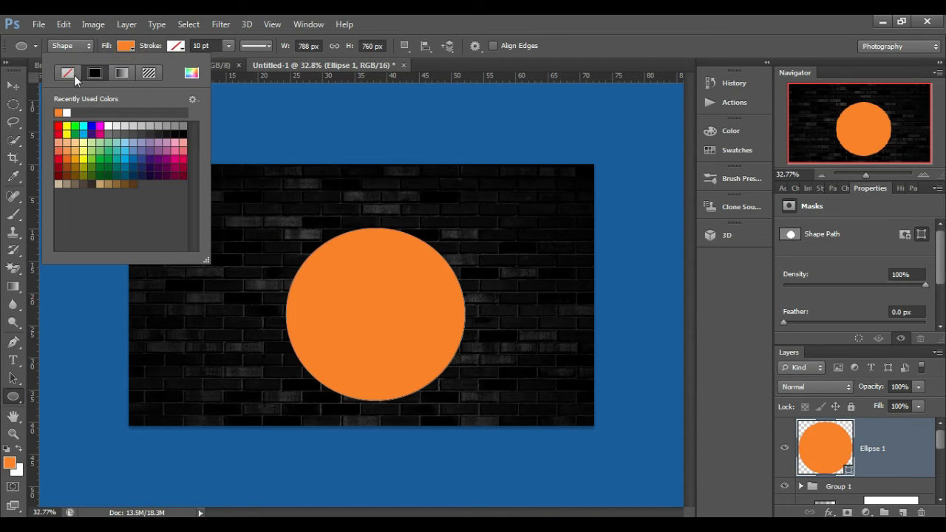
pyautogui.click(73, 75)
pyautogui.click(175, 45)
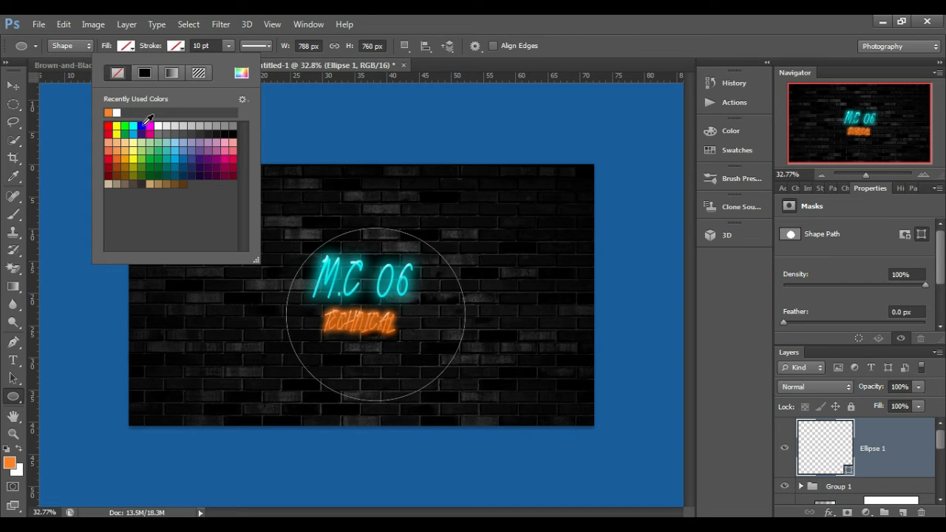
pyautogui.click(151, 128)
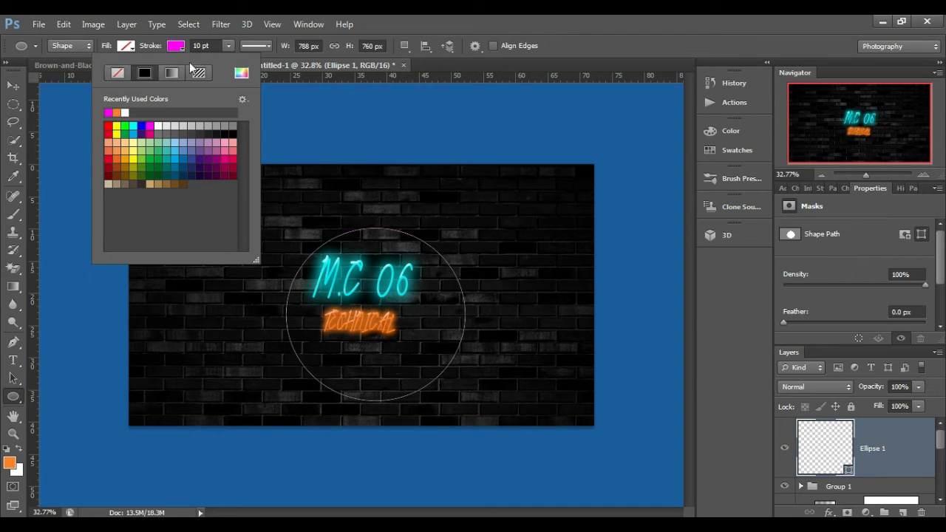
# Give the ellipse a solid stroke line with a width of 10 pt
pyautogui.click(210, 47)
pyautogui.scroll(4, 215, 46)
pyautogui.scroll(3, 215, 46)
pyautogui.click(251, 46)
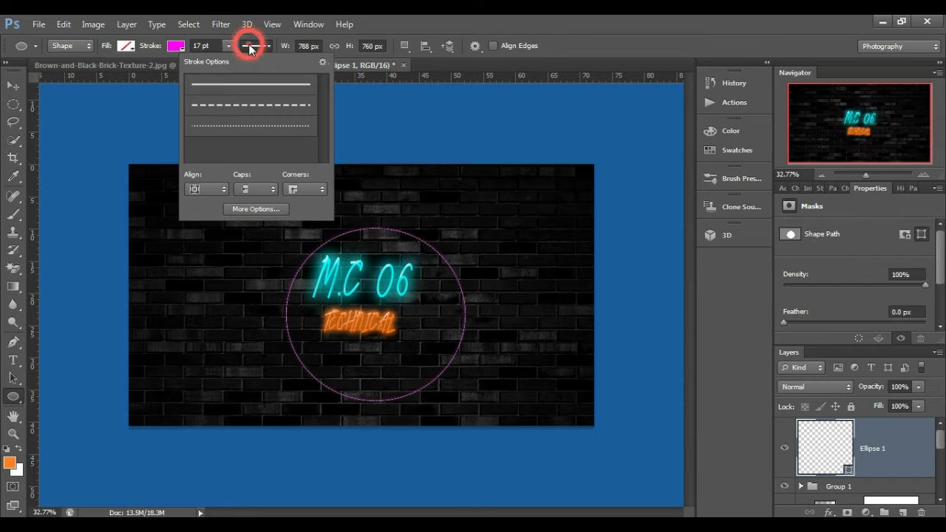
pyautogui.click(248, 86)
pyautogui.scroll(-3, 209, 46)
pyautogui.click(209, 46)
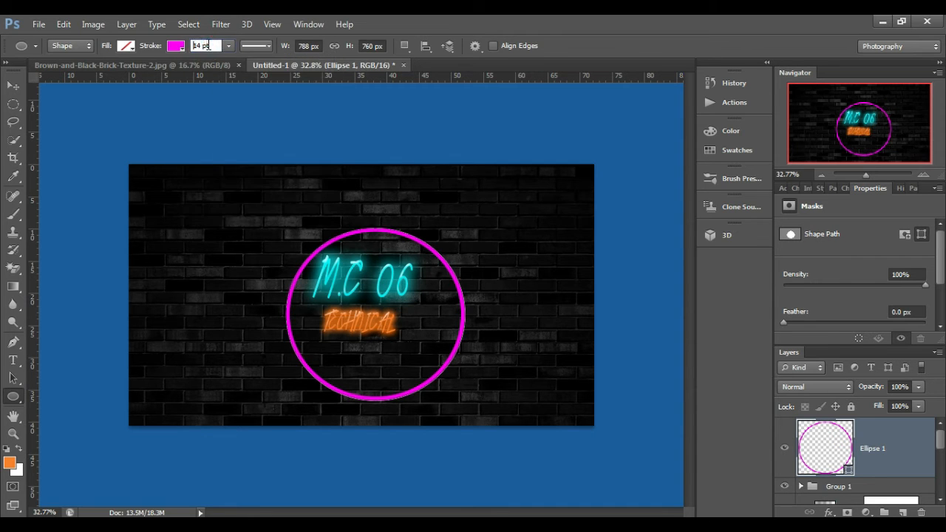
pyautogui.click(243, 46)
pyautogui.click(215, 46)
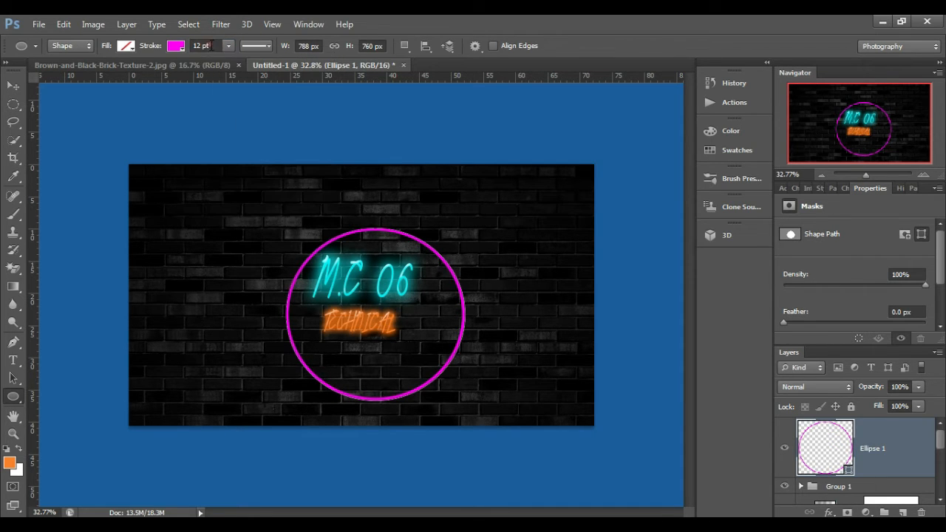
pyautogui.scroll(-2, 216, 46)
pyautogui.click(255, 46)
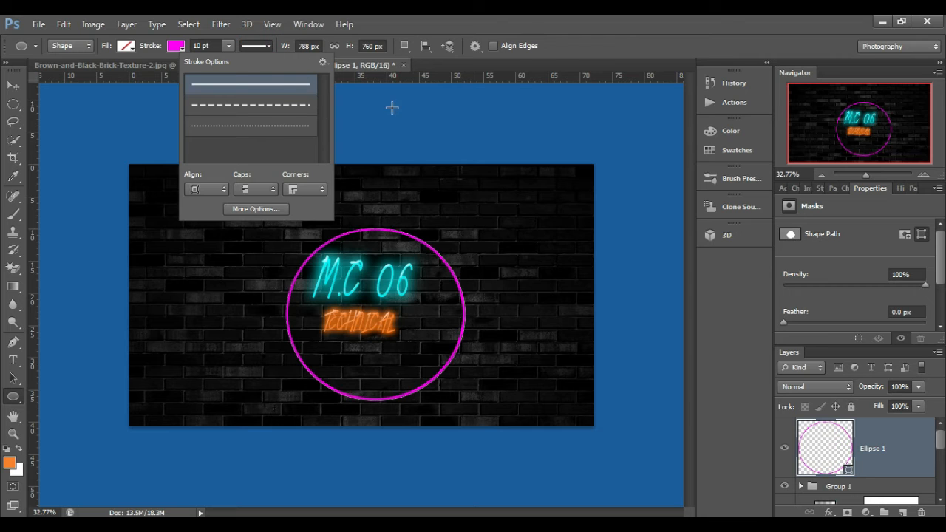
pyautogui.click(209, 46)
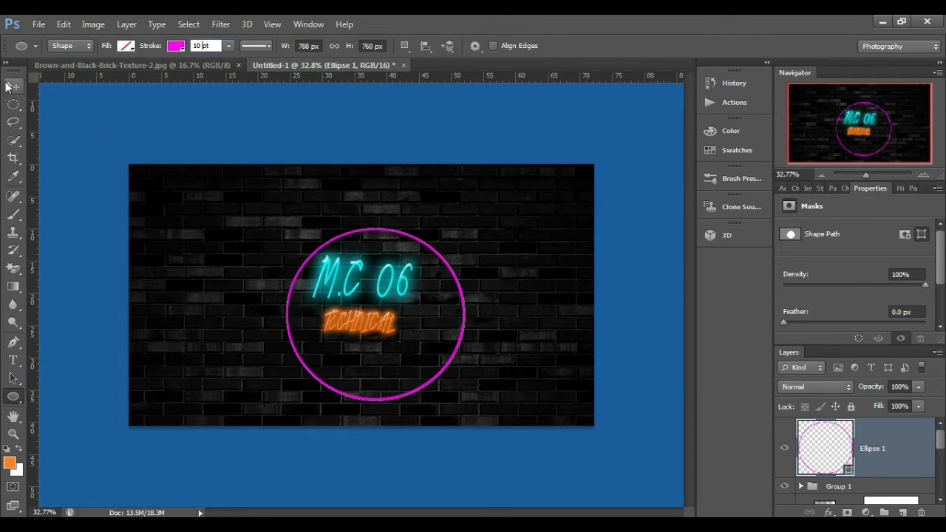
# Move the ellipse up and slightly left so that it is centred around the neon text
pyautogui.click(13, 86)
pyautogui.moveTo(424, 336)
pyautogui.mouseDown()
pyautogui.moveTo(423, 310)
pyautogui.moveTo(416, 321)
pyautogui.mouseUp()
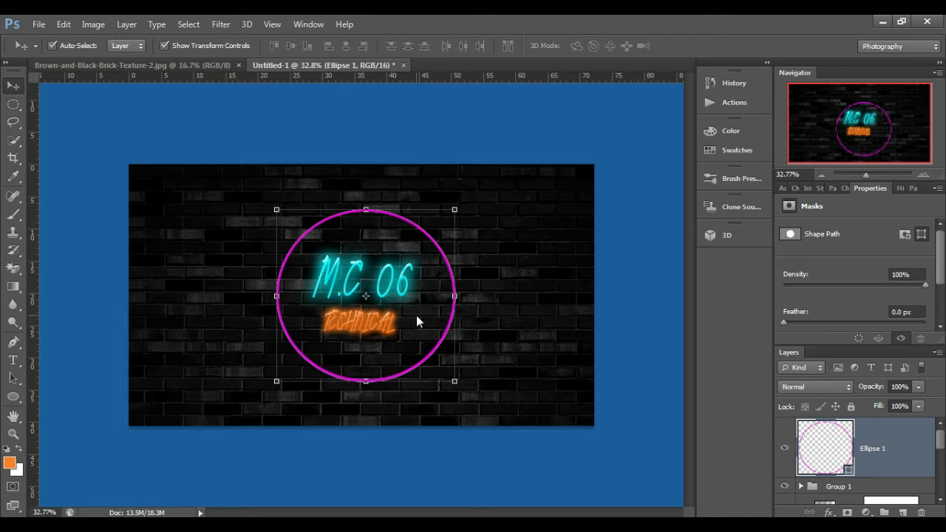
pyautogui.click(527, 338)
# Add Bevel & Emboss to Ellipse 1 with depth 225%, size 40 px, soften 3 px, highlight opacity 100% and shadow opacity 0%
pyautogui.rightClick(869, 436)
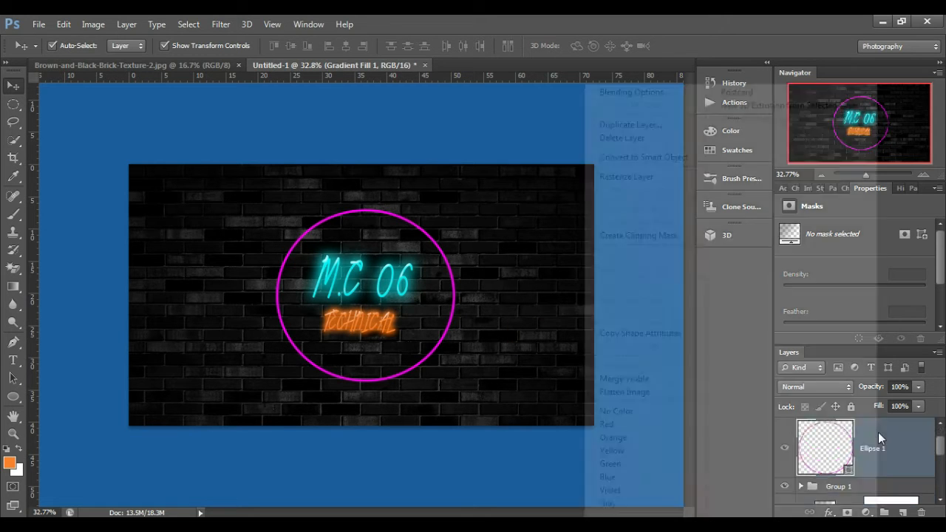
pyautogui.click(651, 90)
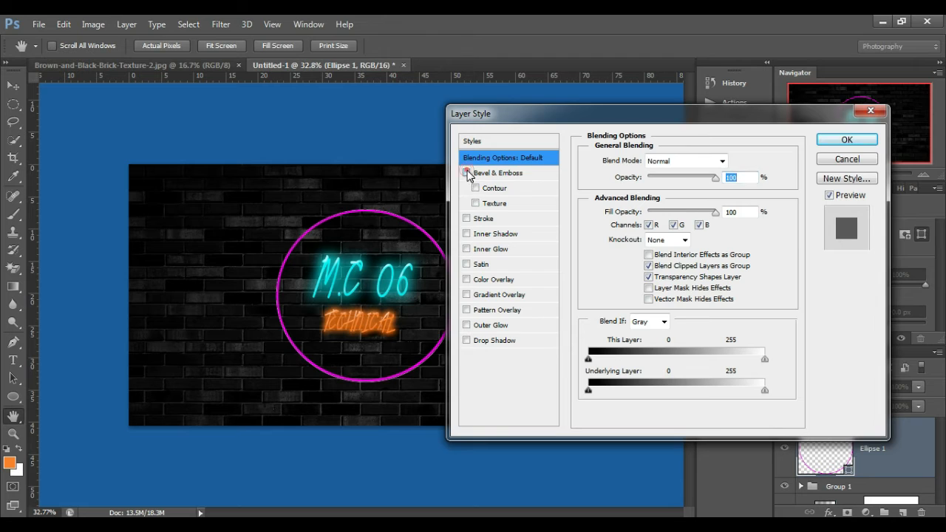
pyautogui.click(509, 173)
pyautogui.moveTo(649, 197); pyautogui.dragTo(659, 247)
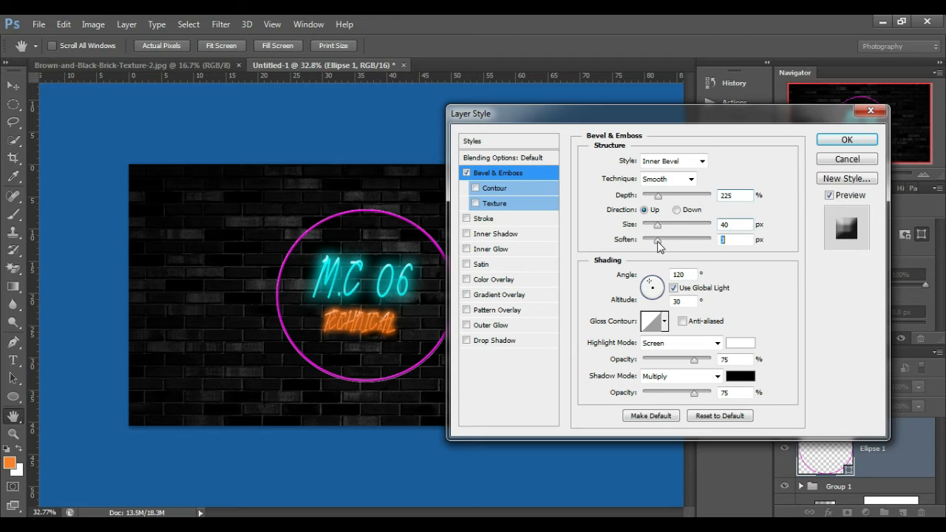
pyautogui.moveTo(694, 359); pyautogui.dragTo(711, 360)
pyautogui.moveTo(693, 392); pyautogui.dragTo(631, 396)
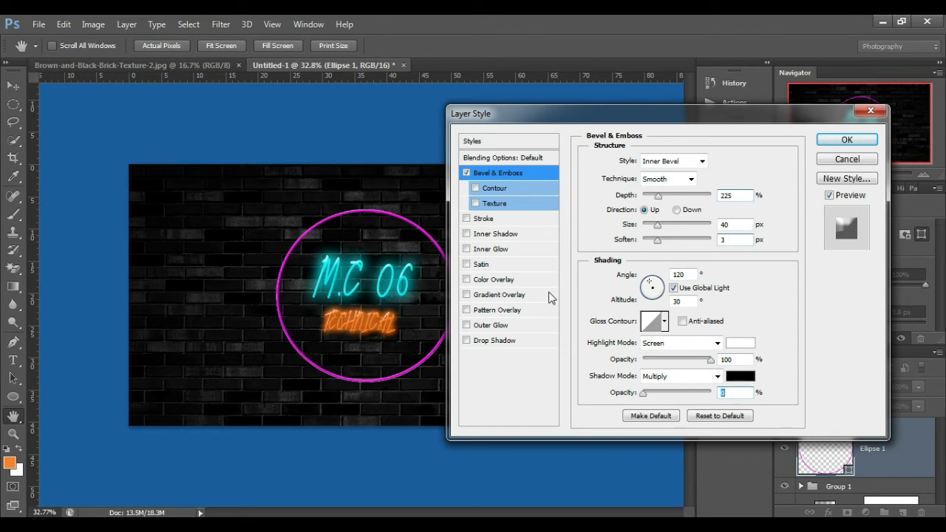
# Add a Drop Shadow to Ellipse 1 with opacity 57%, distance 23 px and size 32 px
pyautogui.click(467, 340)
pyautogui.click(510, 340)
pyautogui.moveTo(688, 178); pyautogui.dragTo(681, 181)
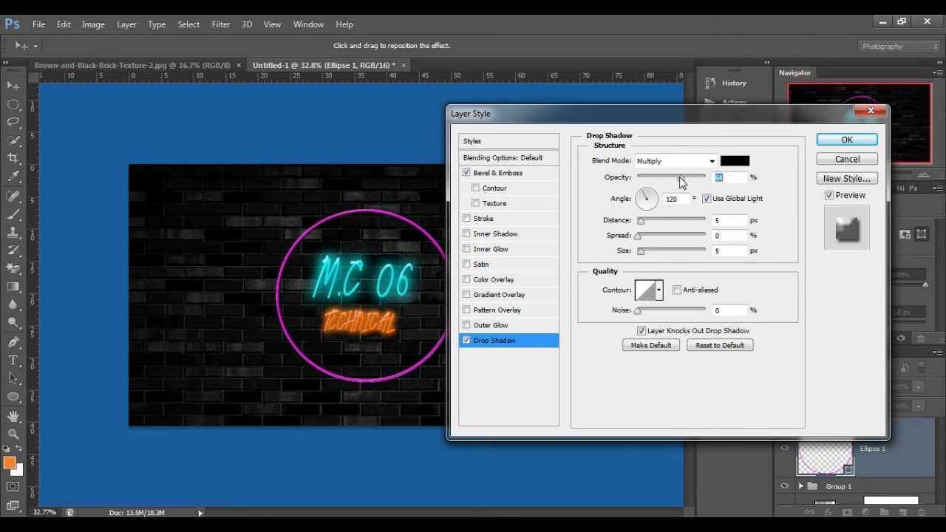
pyautogui.moveTo(641, 220); pyautogui.dragTo(650, 252)
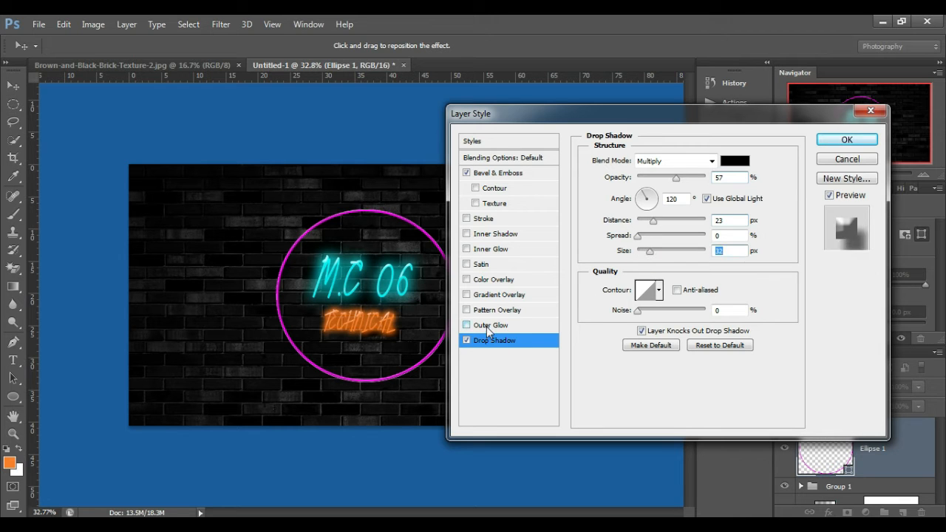
# Add an Outer Glow to Ellipse 1 in the ring's magenta with 8% spread and a wide size, and apply the layer style
pyautogui.click(486, 326)
pyautogui.click(620, 210)
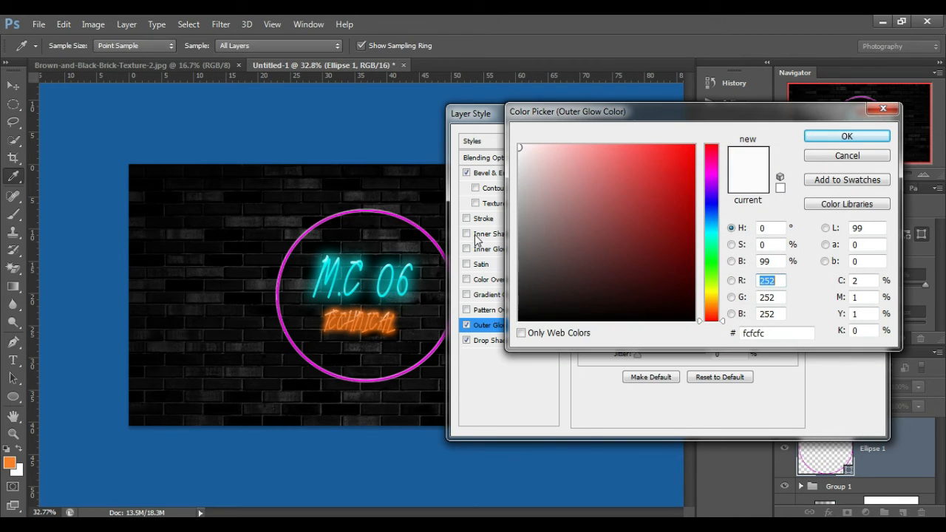
pyautogui.click(366, 211)
pyautogui.click(842, 136)
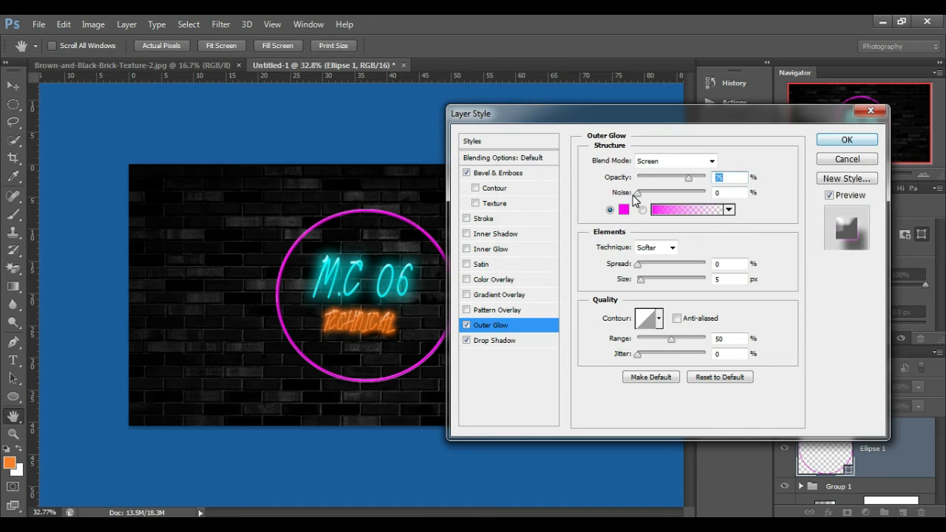
pyautogui.click(639, 266)
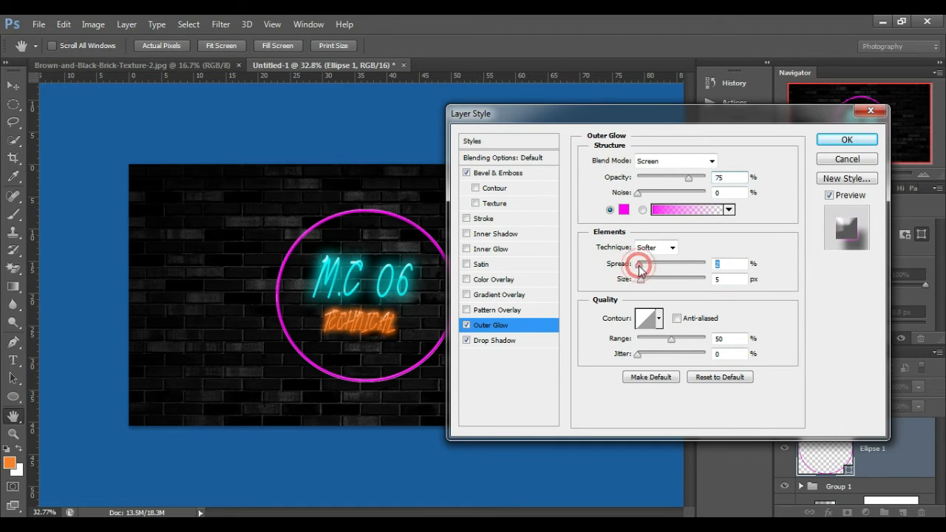
pyautogui.moveTo(640, 278); pyautogui.dragTo(662, 277)
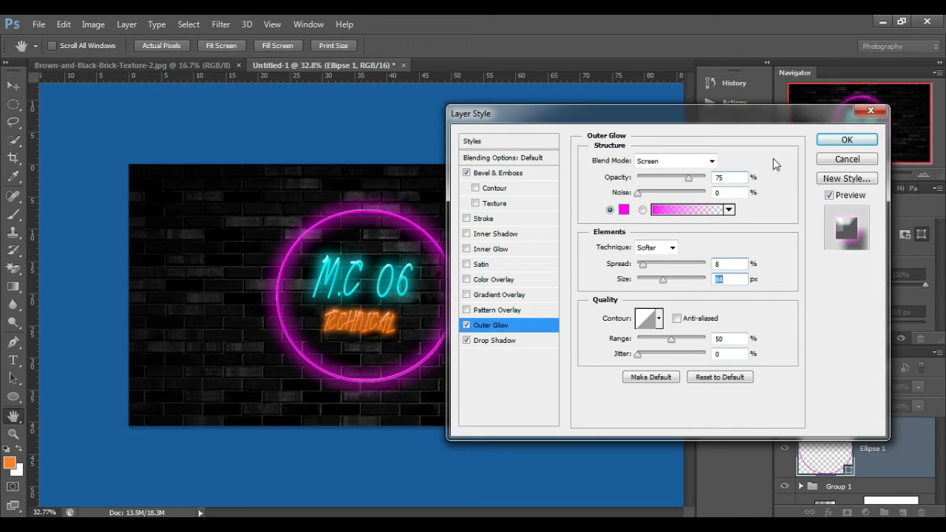
pyautogui.click(840, 140)
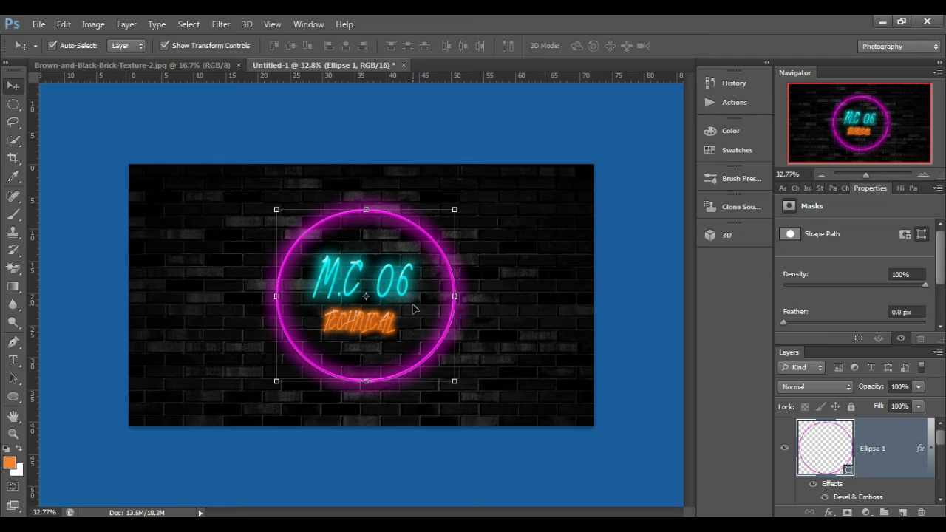
# On a new layer, paint a soft cyan glow over "M.C 06" with a 199 px brush at 30% opacity, sampling the lettering's colour
pyautogui.click(902, 512)
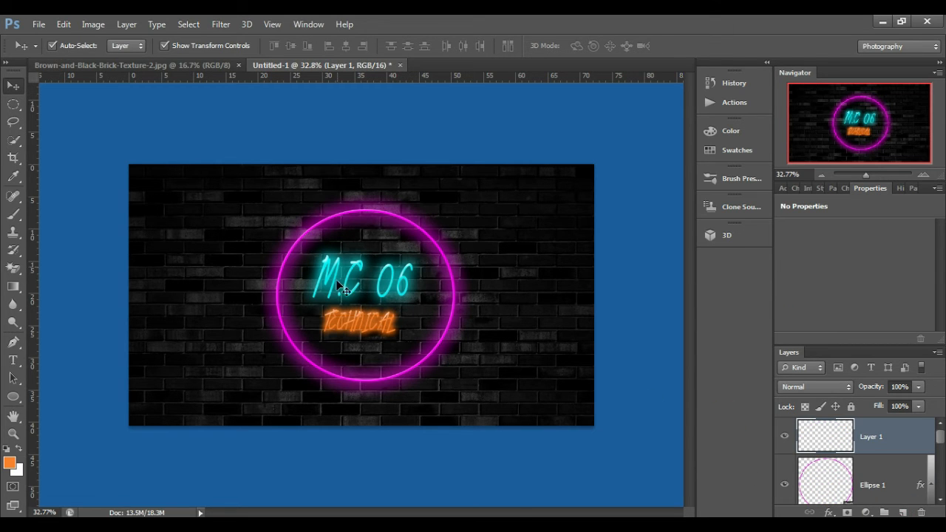
pyautogui.scroll(5, 338, 286)
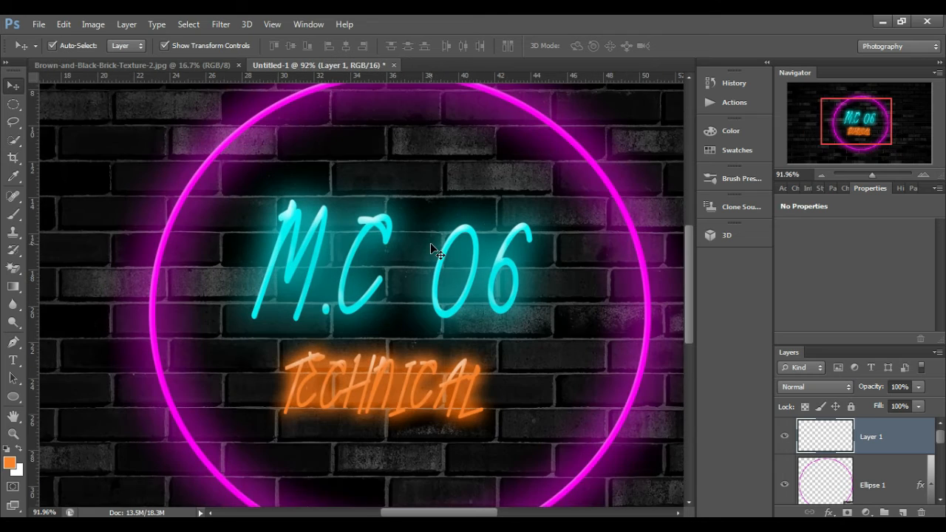
pyautogui.scroll(1, 430, 242)
pyautogui.click(13, 214)
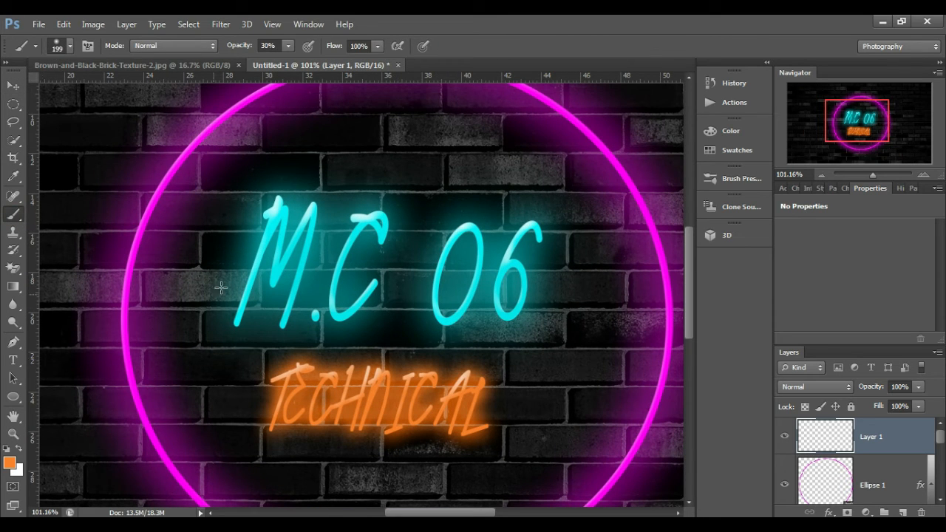
pyautogui.keyDown('alt'); pyautogui.click(256, 267); pyautogui.keyUp('alt')
pyautogui.click(71, 47)
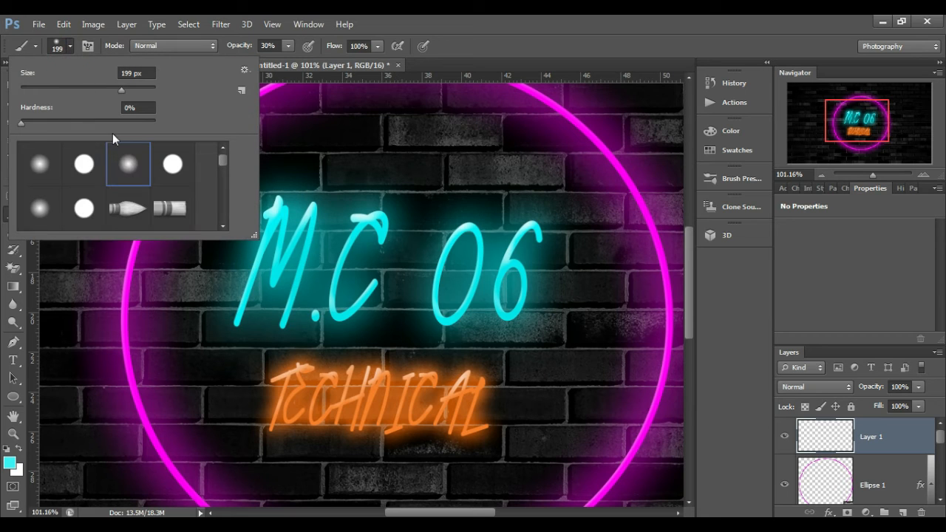
pyautogui.click(56, 192)
pyautogui.click(70, 46)
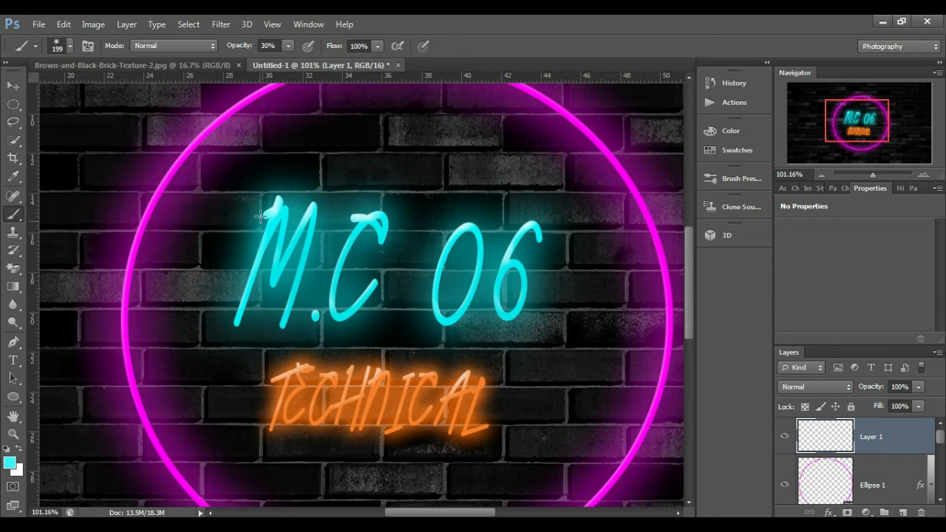
pyautogui.moveTo(269, 212)
pyautogui.mouseDown()
pyautogui.moveTo(399, 219)
pyautogui.moveTo(310, 259)
pyautogui.moveTo(426, 217)
pyautogui.moveTo(561, 192)
pyautogui.moveTo(401, 271)
pyautogui.mouseUp()
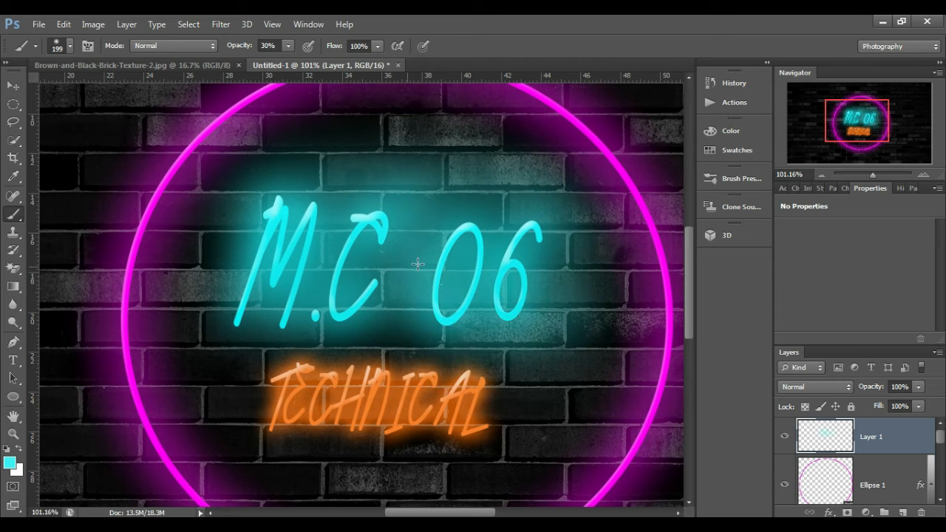
# On another new layer, paint a soft orange glow over "TECHNICAL" using the colour sampled from its lettering
pyautogui.click(902, 512)
pyautogui.keyDown('alt'); pyautogui.click(380, 399); pyautogui.keyUp('alt')
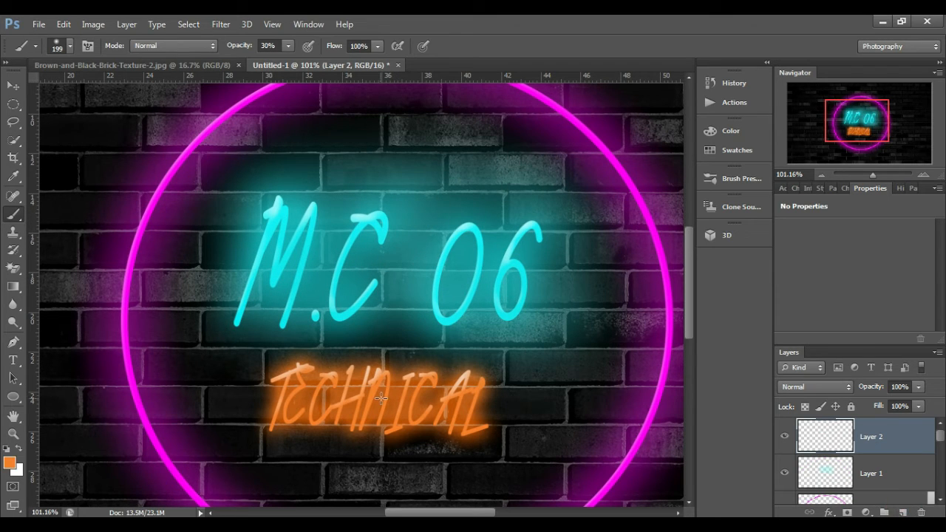
pyautogui.moveTo(414, 414); pyautogui.dragTo(311, 391)
pyautogui.moveTo(382, 402); pyautogui.dragTo(414, 399)
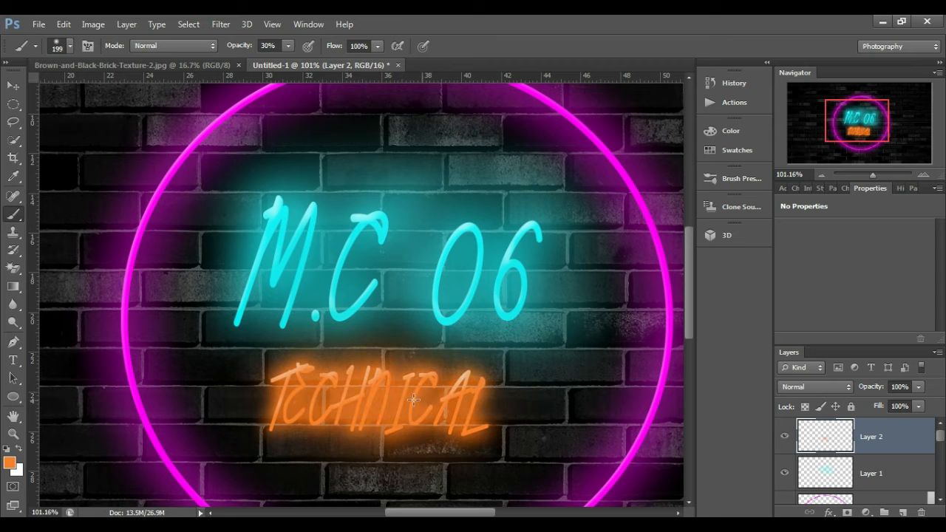
# Reorder the painted glow layers so that Layer 2 sits below Layer 1
pyautogui.scroll(-3, 397, 395)
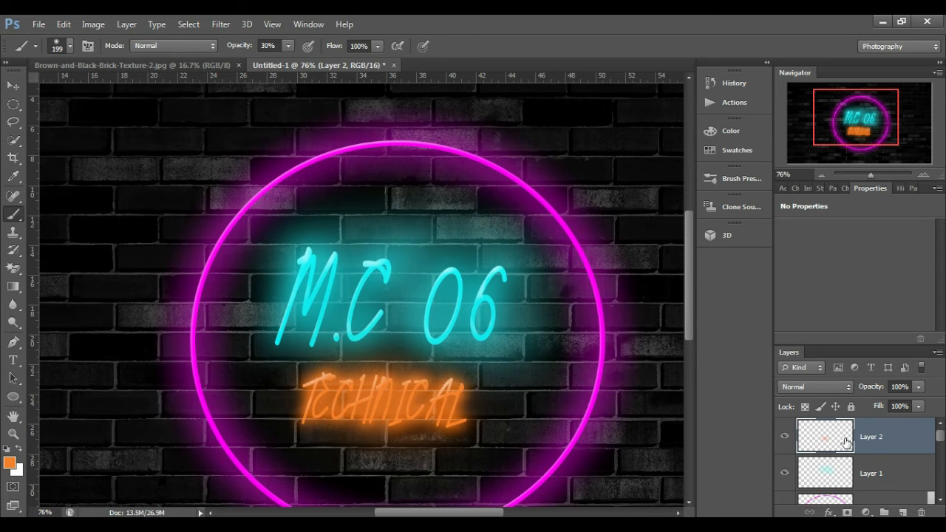
pyautogui.moveTo(846, 442); pyautogui.dragTo(836, 482)
pyautogui.click(839, 438)
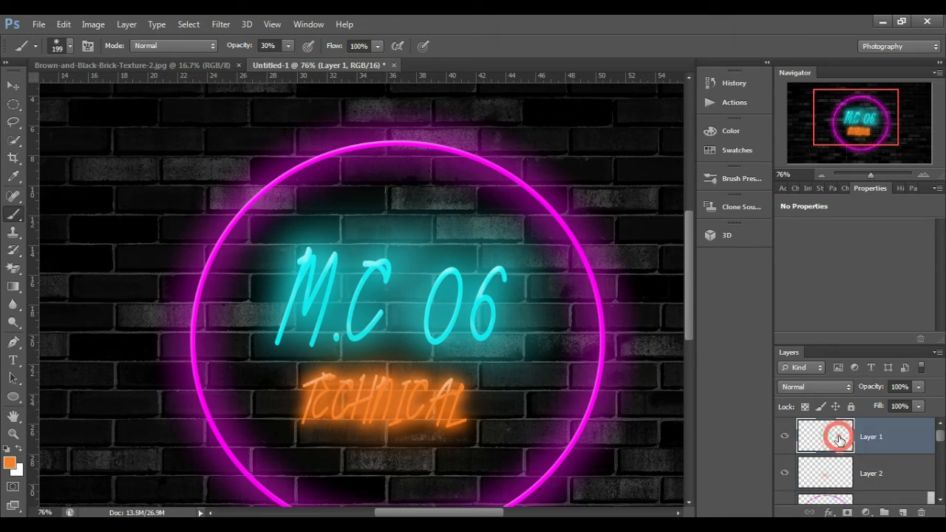
pyautogui.rightClick(833, 432)
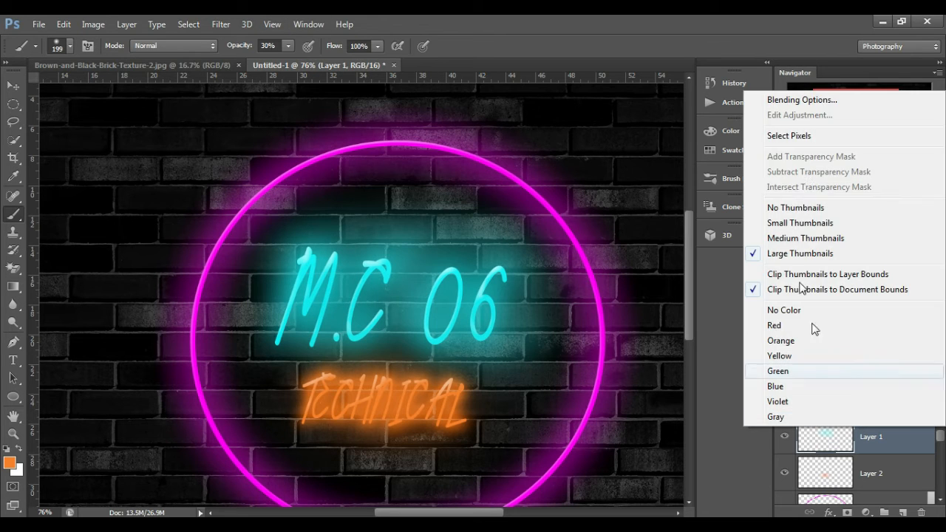
pyautogui.click(820, 444)
pyautogui.rightClick(902, 440)
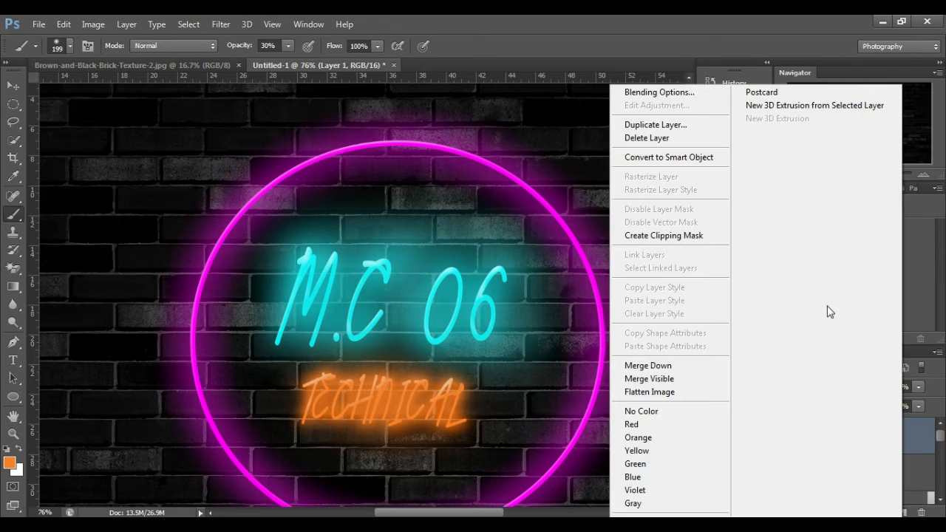
pyautogui.click(670, 92)
pyautogui.click(845, 158)
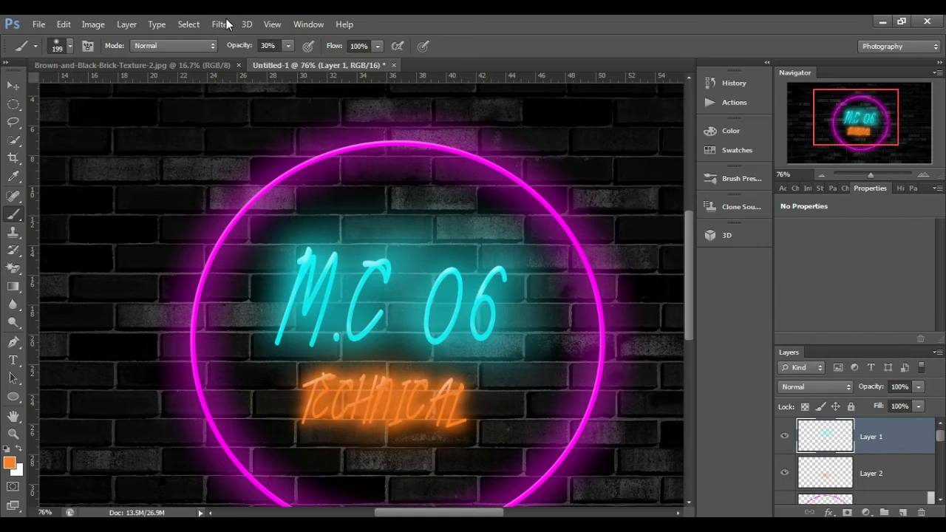
# Soften the cyan glow on Layer 1 with a Gaussian Blur
pyautogui.click(222, 25)
pyautogui.moveTo(260, 166)
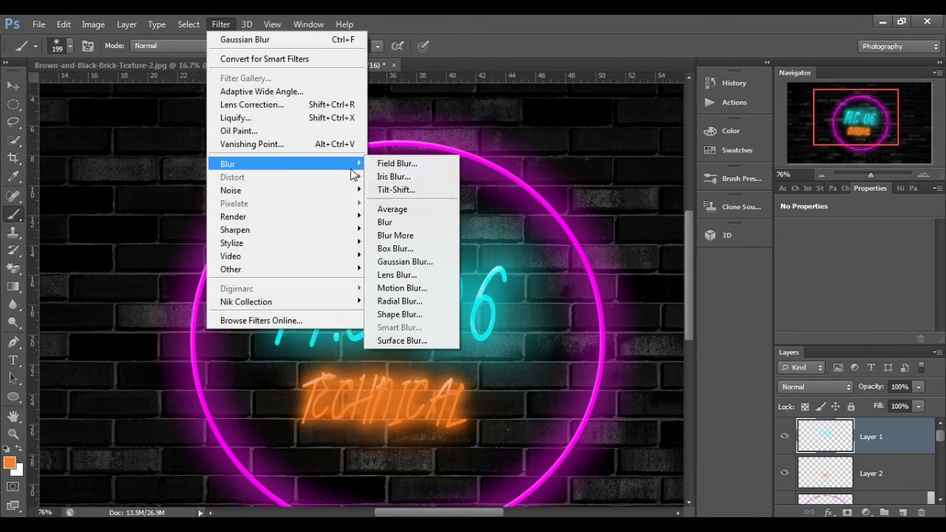
pyautogui.click(393, 262)
pyautogui.moveTo(580, 342)
pyautogui.mouseDown()
pyautogui.moveTo(607, 340)
pyautogui.moveTo(589, 341)
pyautogui.mouseUp()
pyautogui.click(674, 185)
pyautogui.press('b')
pyautogui.click(687, 156)
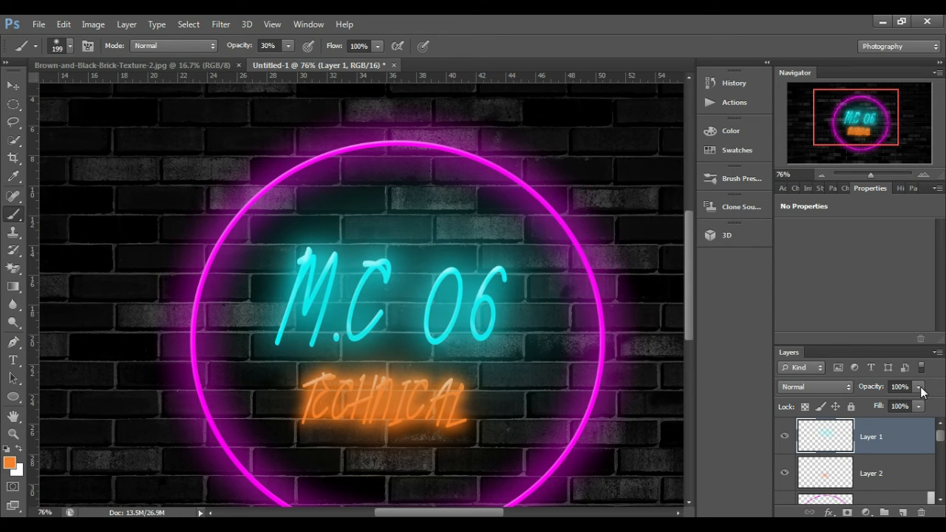
# Set Layer 1 to Screen blending with 87% opacity
pyautogui.click(919, 387)
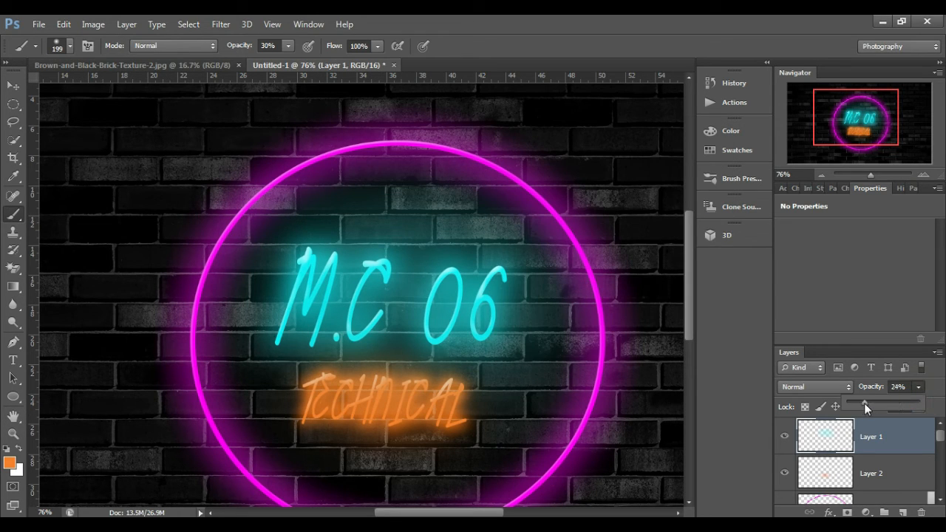
pyautogui.click(814, 387)
pyautogui.moveTo(871, 405)
pyautogui.mouseDown()
pyautogui.moveTo(903, 390)
pyautogui.moveTo(879, 392)
pyautogui.mouseUp()
pyautogui.click(797, 150)
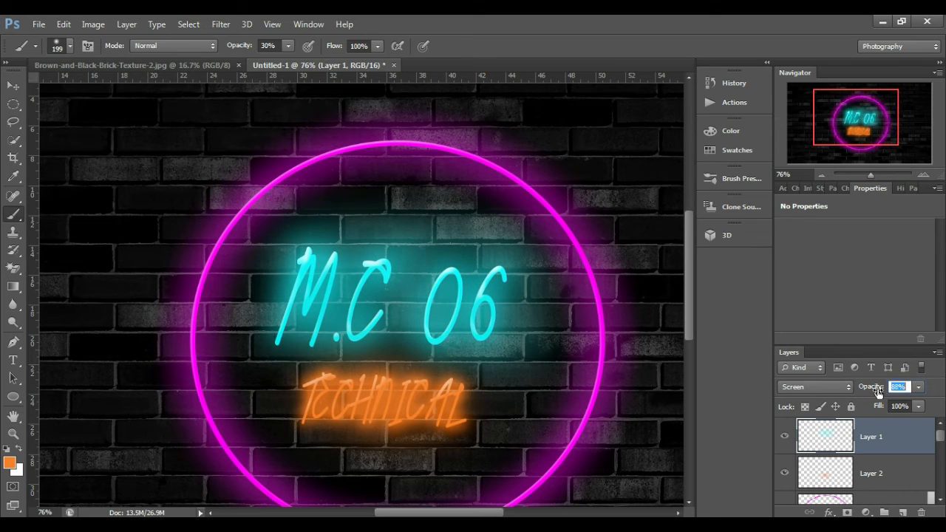
# Set the orange glow on Layer 2 to Screen blending with 58% opacity
pyautogui.click(865, 473)
pyautogui.click(831, 386)
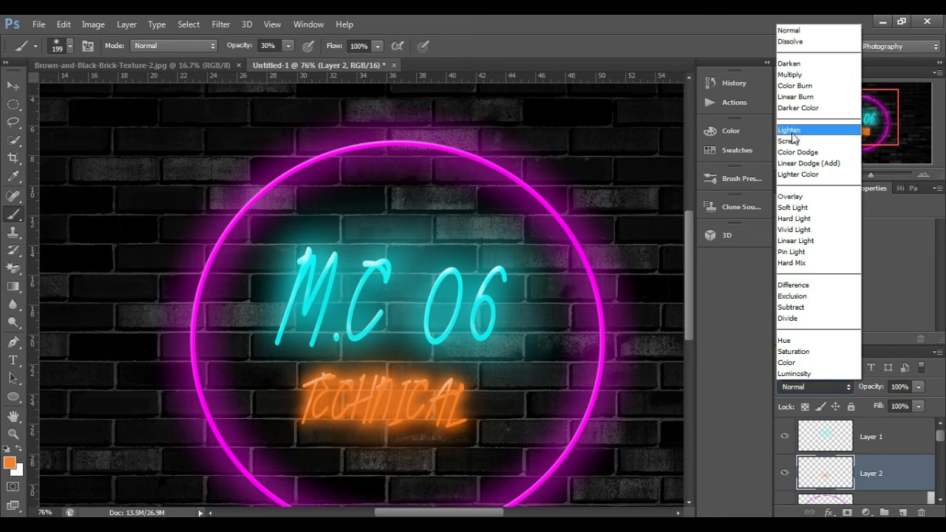
pyautogui.click(791, 140)
pyautogui.moveTo(874, 390)
pyautogui.mouseDown()
pyautogui.moveTo(821, 394)
pyautogui.moveTo(851, 390)
pyautogui.mouseUp()
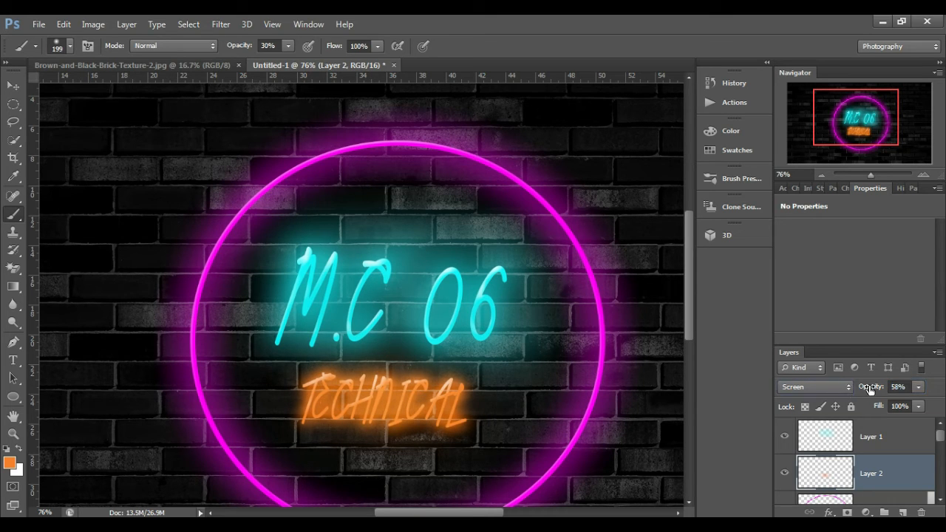
# Try other blend modes on Layer 2, including Color Dodge
pyautogui.press('Down')
pyautogui.press('Down')
pyautogui.press('Up')
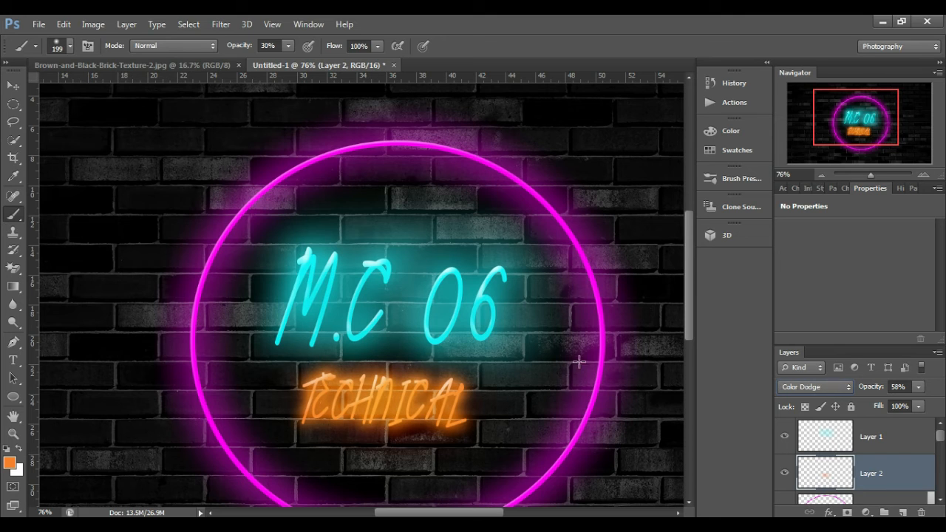
# Return Layer 2 to Screen blending and raise its opacity to 71%
pyautogui.click(819, 392)
pyautogui.click(795, 134)
pyautogui.moveTo(874, 391); pyautogui.dragTo(884, 392)
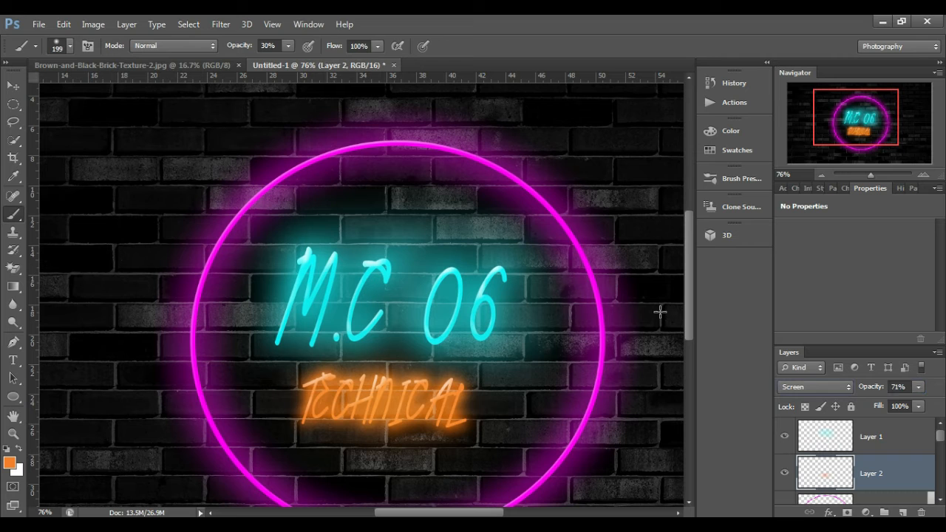
pyautogui.click(14, 87)
pyautogui.scroll(-2, 356, 191)
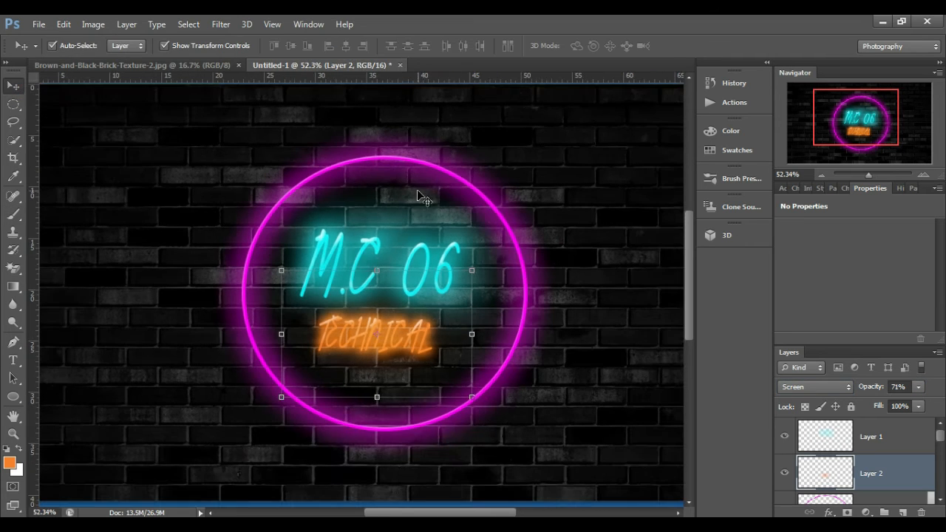
pyautogui.click(422, 192)
pyautogui.scroll(-2, 481, 179)
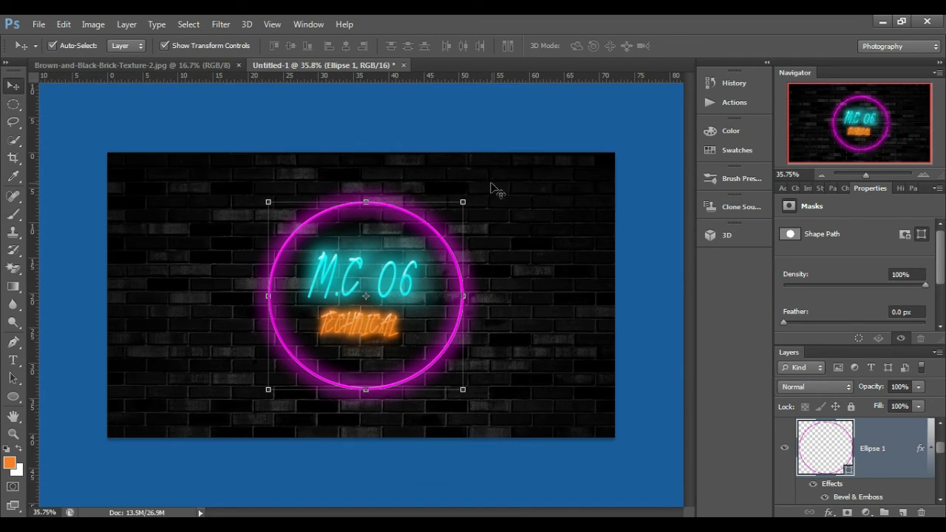
pyautogui.click(560, 250)
pyautogui.scroll(5, 855, 448)
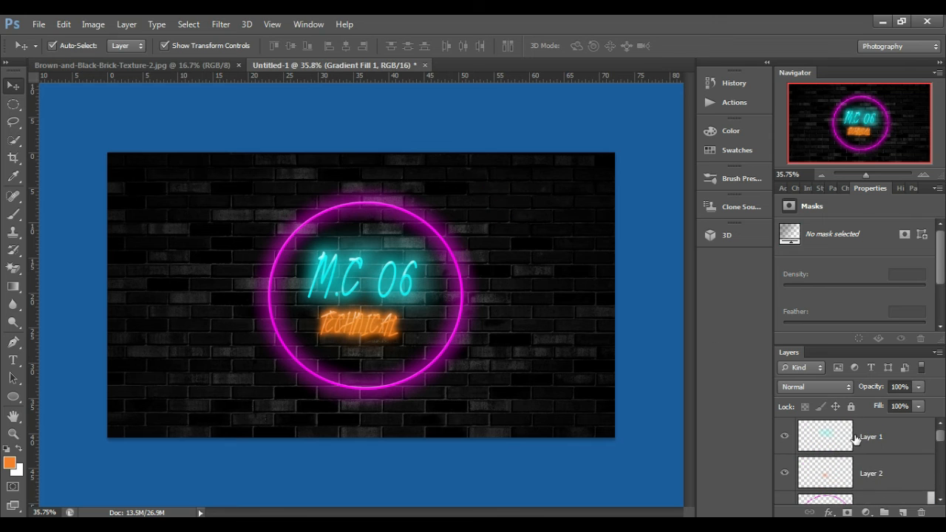
# Spread the orange glow on Layer 2 with a wide Gaussian Blur, checking it in a 25% preview
pyautogui.click(839, 476)
pyautogui.click(220, 24)
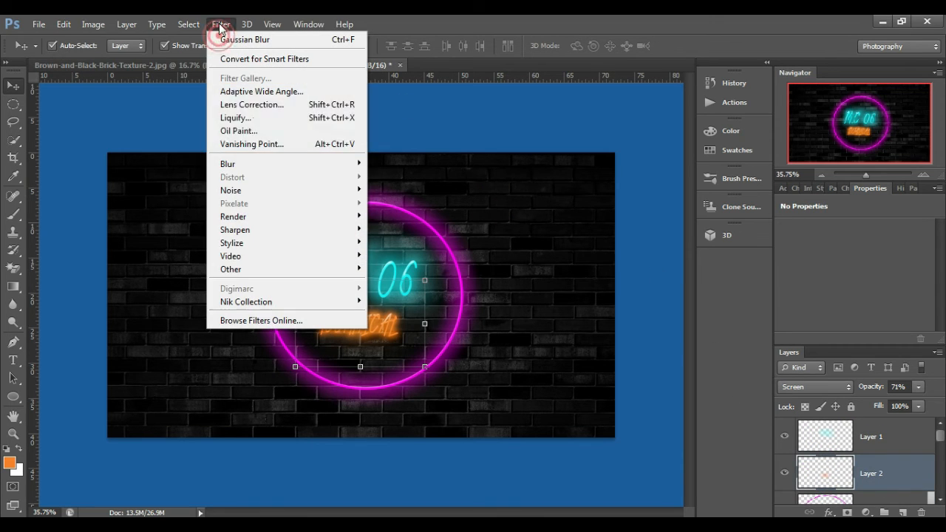
pyautogui.moveTo(229, 164)
pyautogui.click(399, 265)
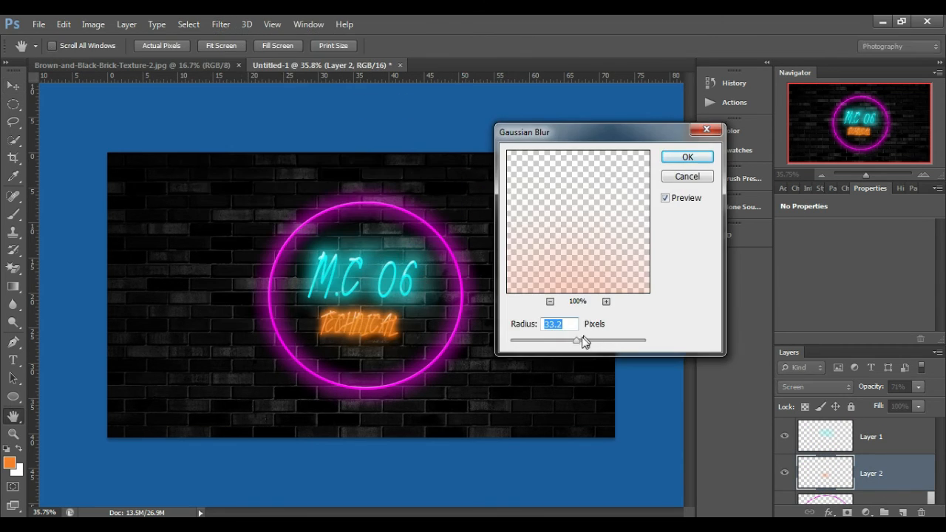
pyautogui.click(550, 301)
pyautogui.click(550, 301)
pyautogui.moveTo(576, 339); pyautogui.dragTo(544, 342)
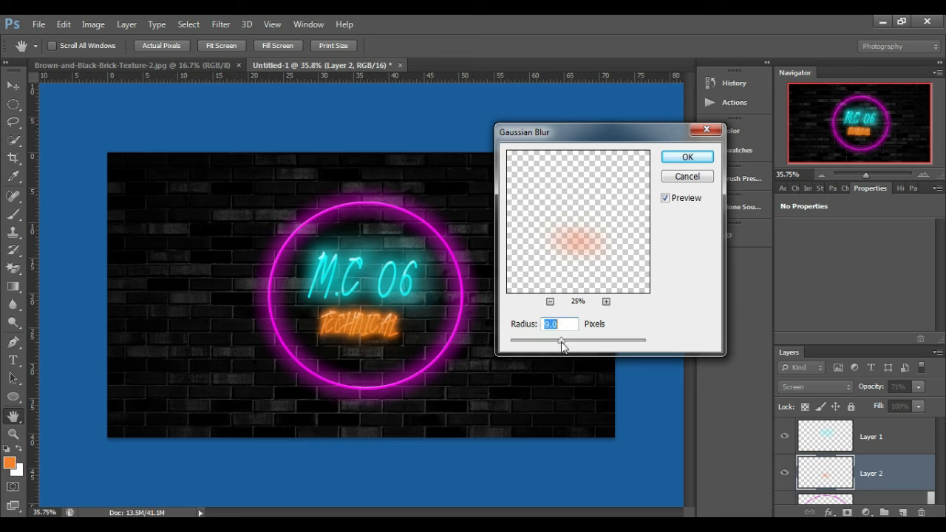
pyautogui.click(577, 342)
pyautogui.moveTo(584, 345); pyautogui.dragTo(590, 342)
pyautogui.click(686, 156)
pyautogui.press('v')
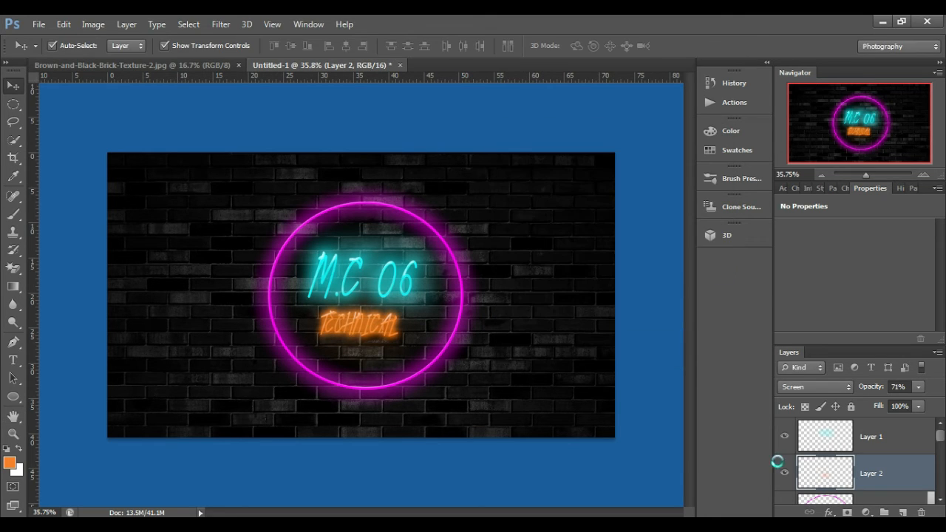
# Blur the cyan glow on Layer 1 again with a Gaussian Blur of 100.6 pixels radius
pyautogui.click(815, 437)
pyautogui.click(221, 25)
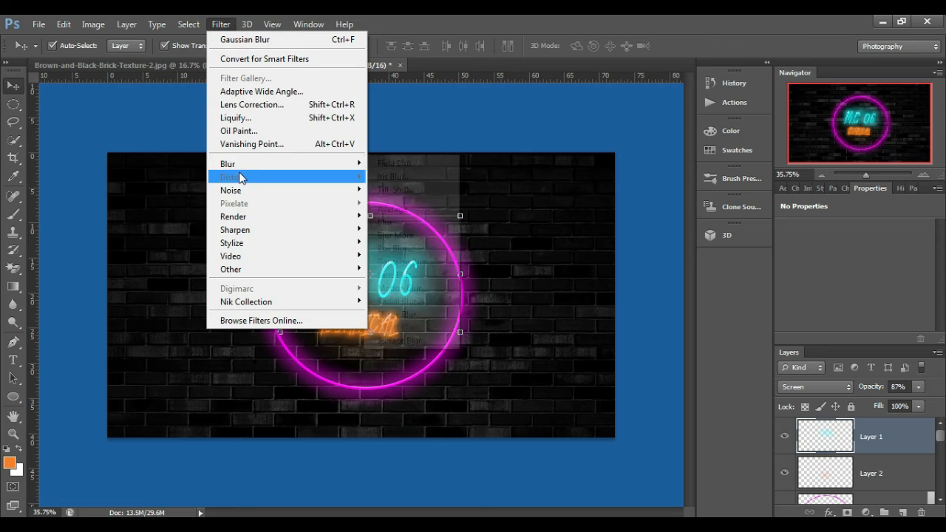
pyautogui.moveTo(361, 164)
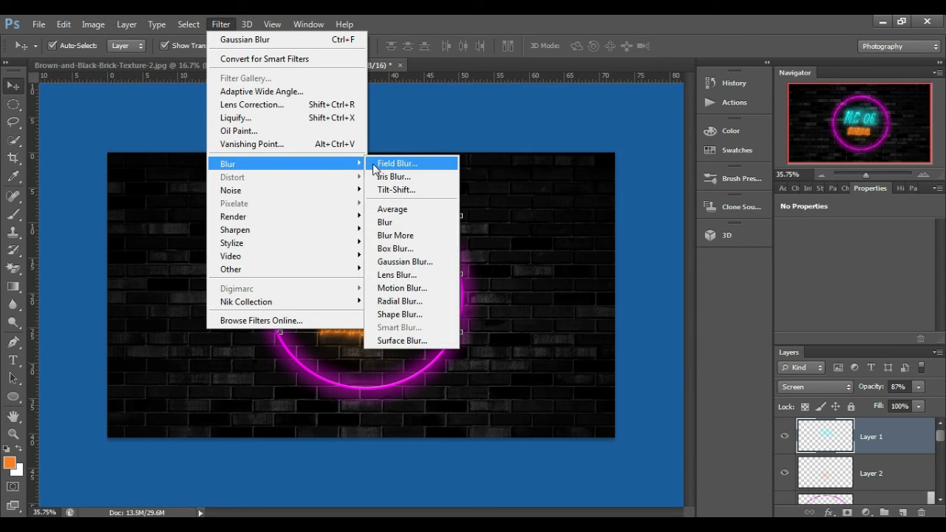
pyautogui.click(404, 262)
pyautogui.moveTo(590, 341); pyautogui.dragTo(598, 346)
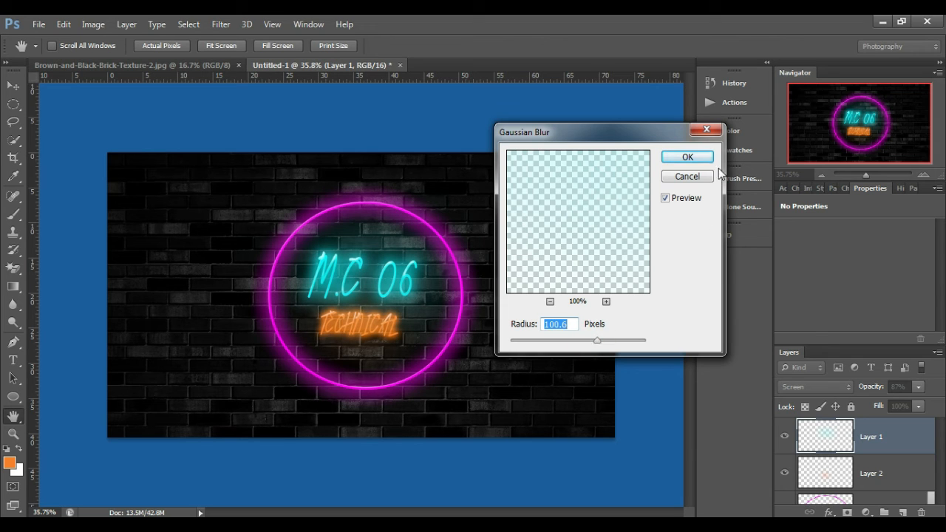
pyautogui.click(687, 156)
pyautogui.press('v')
# Group the neon sign layers above the gradient fill and add a Curves adjustment layer on top
pyautogui.hotkey('ctrl', 'g')
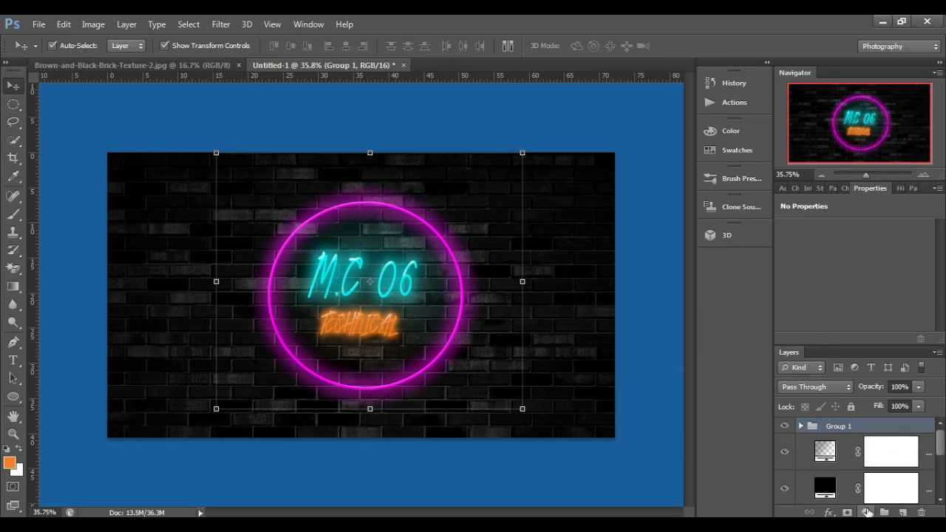
pyautogui.click(866, 512)
pyautogui.click(845, 289)
pyautogui.scroll(-1, 857, 282)
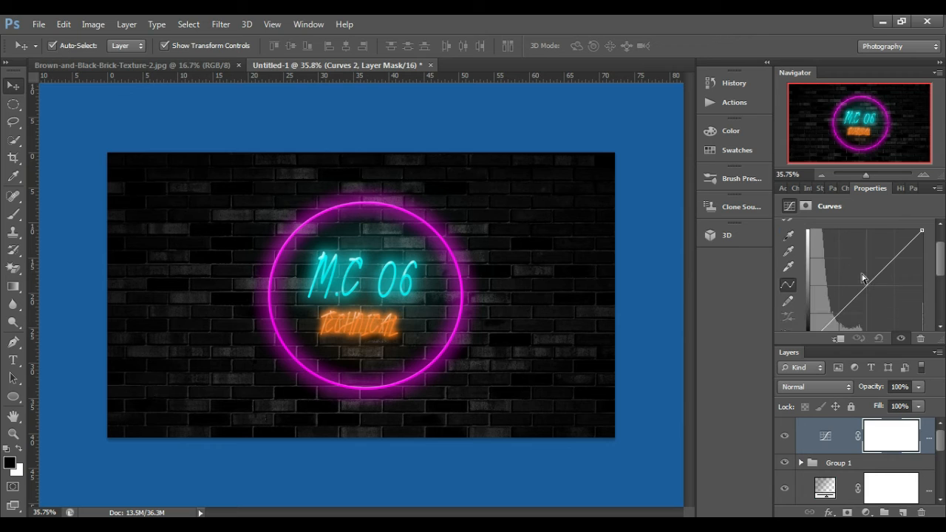
# Shape the RGB curve into a gentle S by raising the highlights and lowering the shadows
pyautogui.moveTo(893, 256)
pyautogui.mouseDown()
pyautogui.moveTo(885, 246)
pyautogui.moveTo(889, 252)
pyautogui.mouseUp()
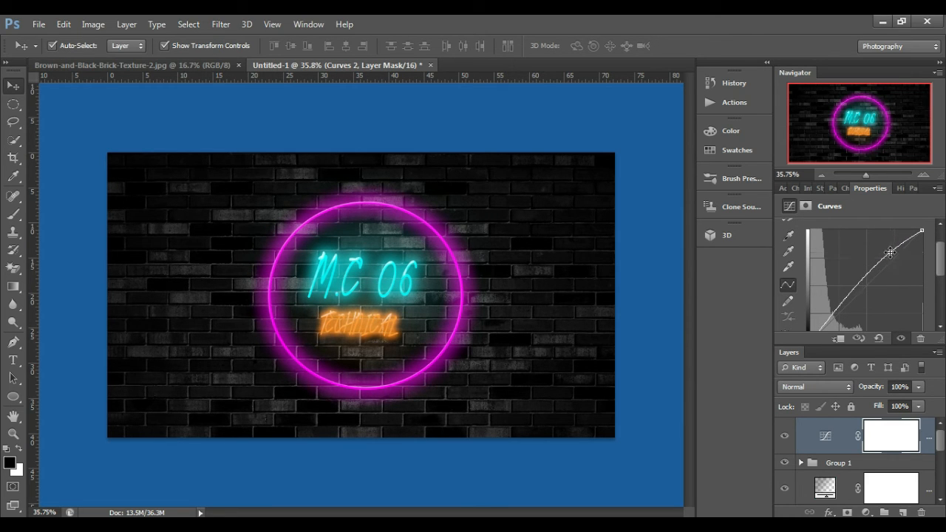
pyautogui.scroll(-1, 859, 300)
pyautogui.moveTo(835, 288); pyautogui.dragTo(839, 294)
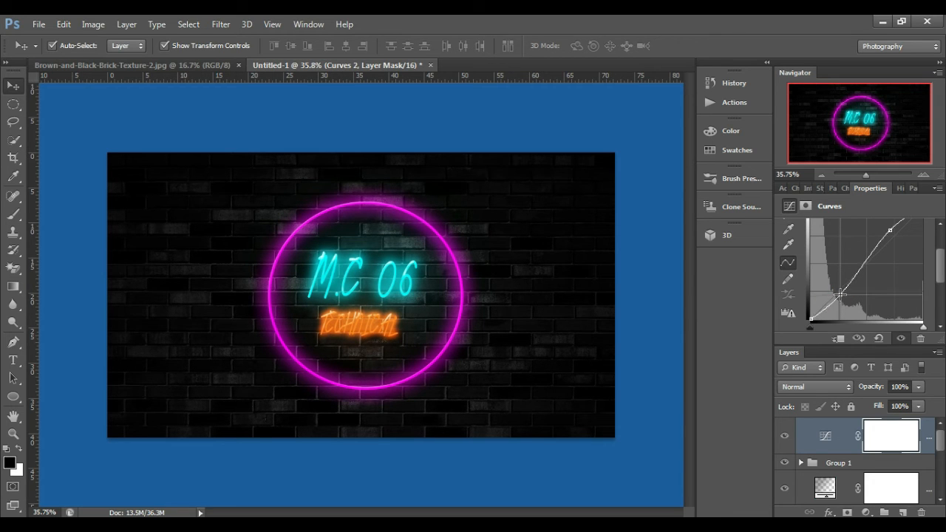
pyautogui.moveTo(889, 228); pyautogui.dragTo(889, 230)
pyautogui.scroll(3, 890, 268)
pyautogui.moveTo(887, 286); pyautogui.dragTo(890, 285)
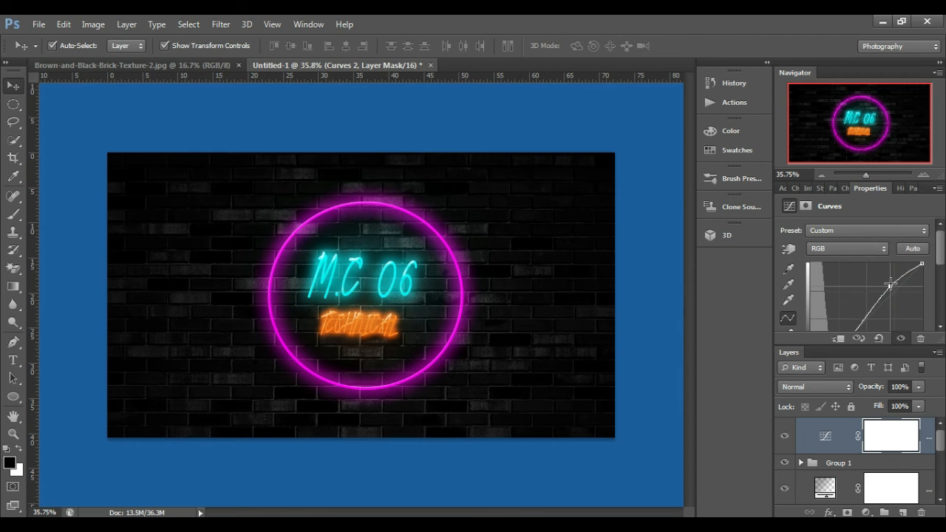
# In the curve's Blue channel, lower the highlight endpoint, raise the black point and add a point in the shadows
pyautogui.click(811, 248)
pyautogui.click(820, 287)
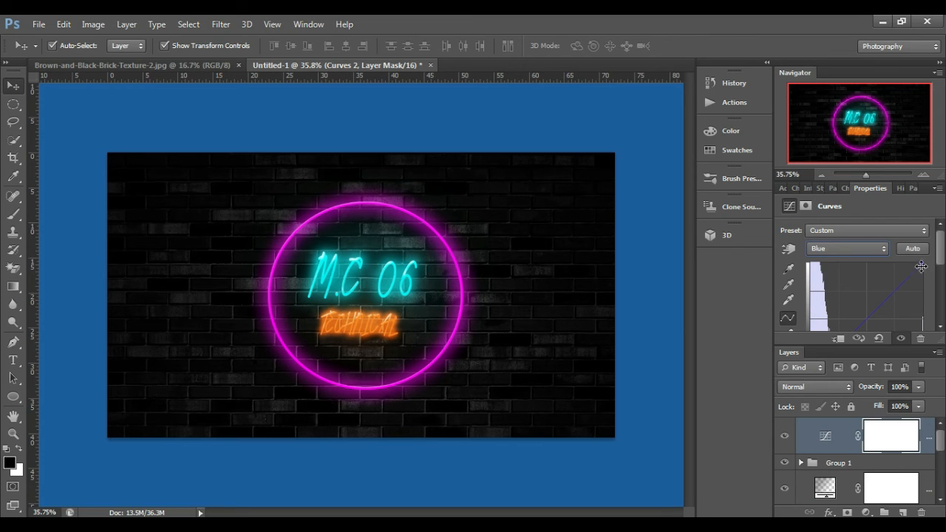
pyautogui.moveTo(920, 266); pyautogui.dragTo(927, 272)
pyautogui.scroll(-2, 863, 297)
pyautogui.scroll(-1, 862, 297)
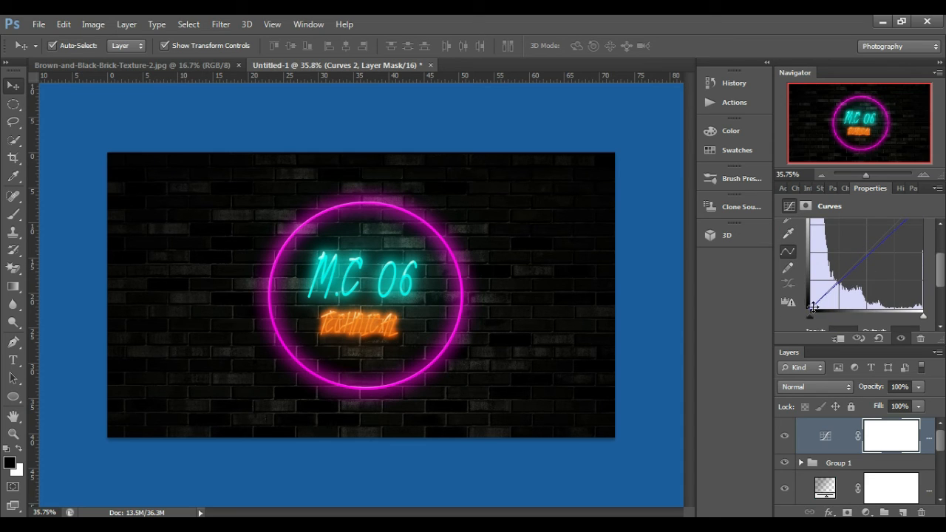
pyautogui.moveTo(813, 307); pyautogui.dragTo(840, 276)
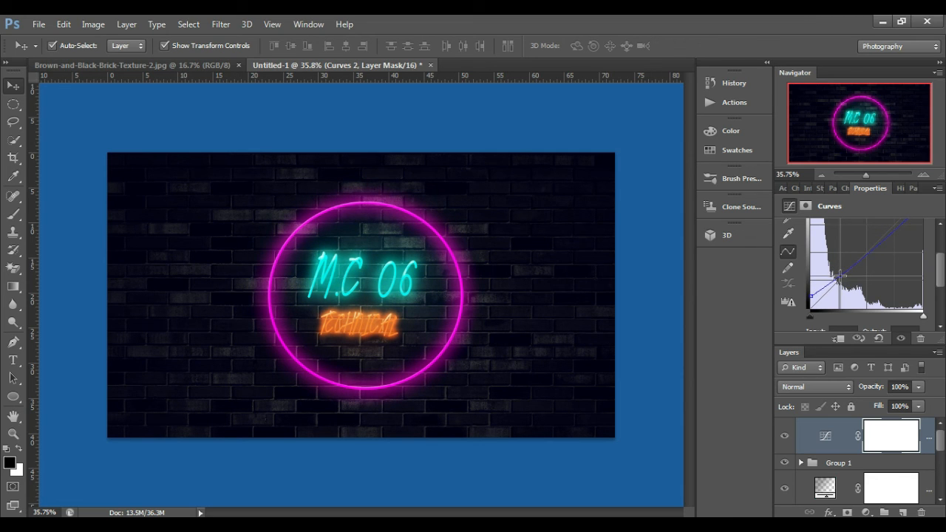
pyautogui.scroll(3, 917, 275)
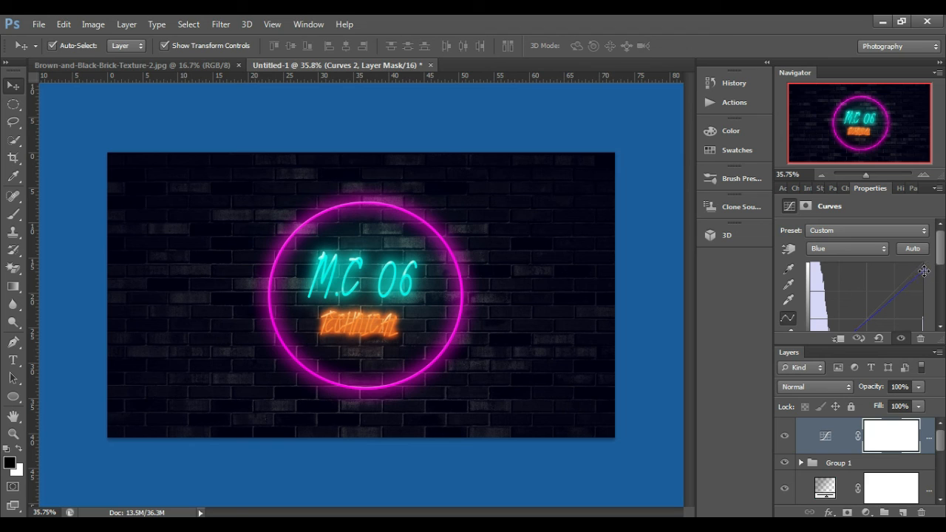
pyautogui.moveTo(924, 271)
pyautogui.mouseDown()
pyautogui.moveTo(924, 279)
pyautogui.moveTo(929, 273)
pyautogui.mouseUp()
pyautogui.scroll(-1, 422, 323)
pyautogui.click(503, 333)
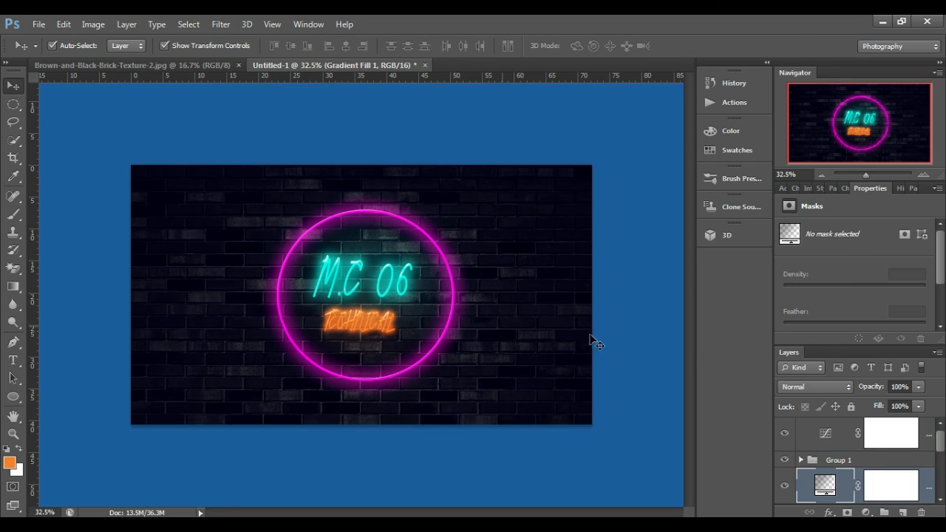
pyautogui.scroll(-1, 821, 438)
pyautogui.scroll(1, 819, 436)
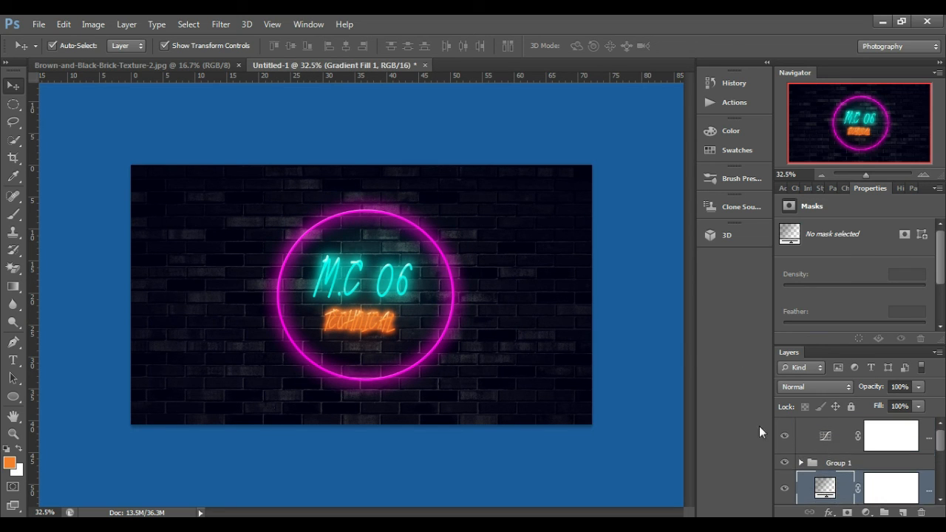